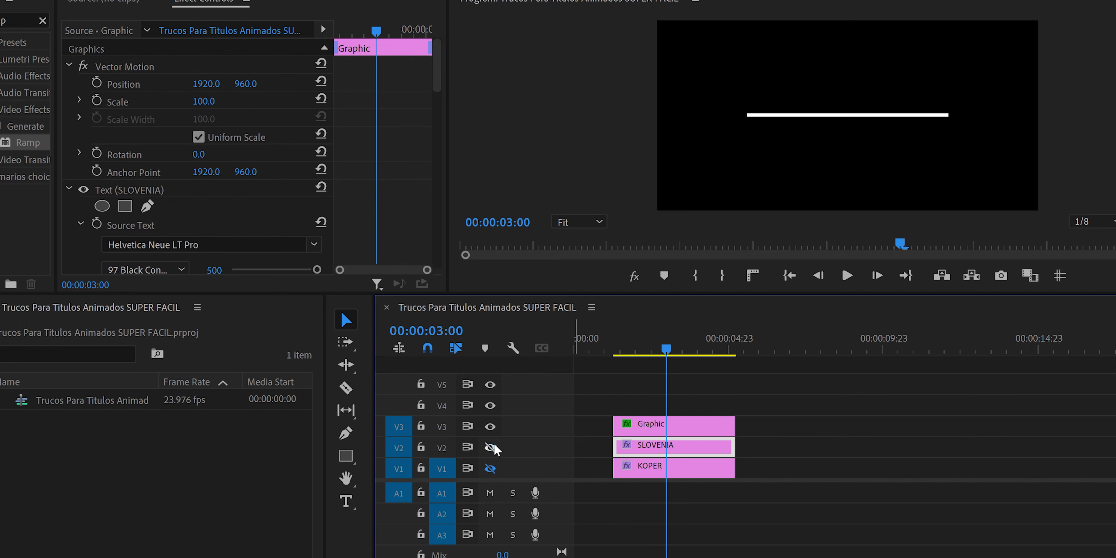
Turn on the output of tracks V2 and V1, and add a Position keyframe to the SLOVENIA title at 00:00:03:01
{"action": "left_click", "coordinate": [490, 447]}
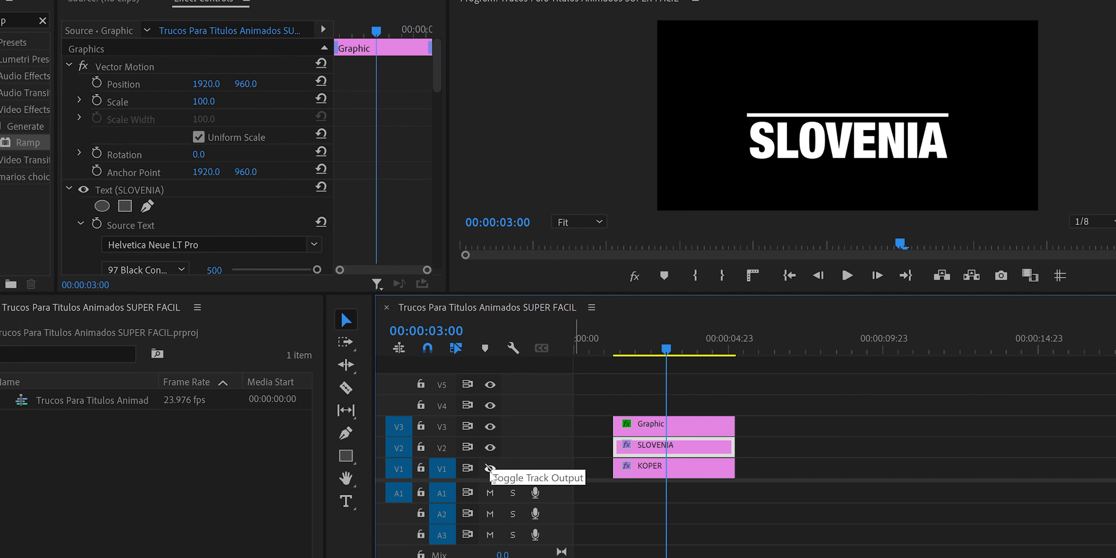
{"action": "left_click", "coordinate": [490, 468]}
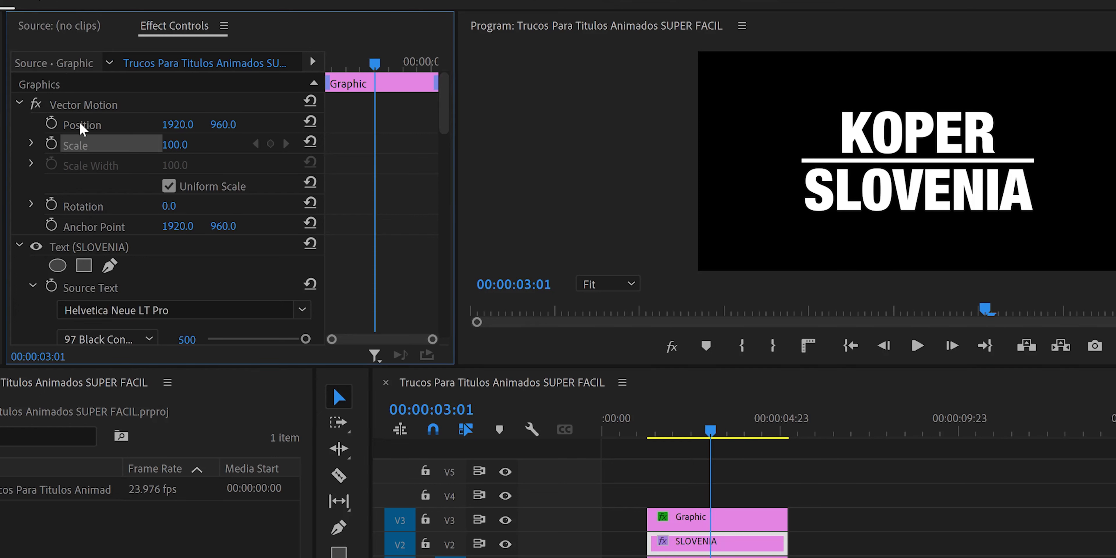
{"action": "left_click", "coordinate": [92, 125]}
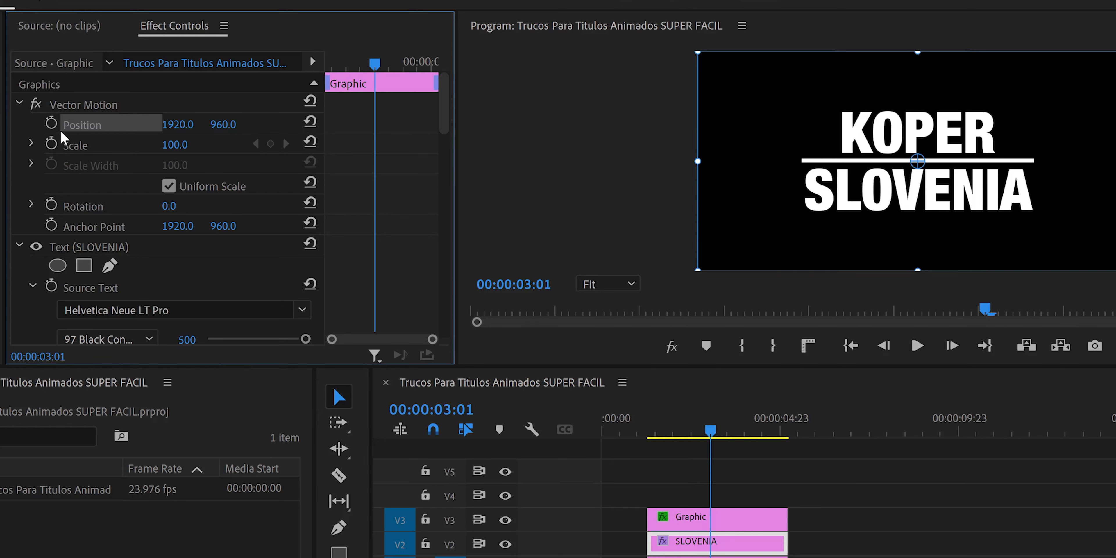
{"action": "left_click", "coordinate": [52, 123]}
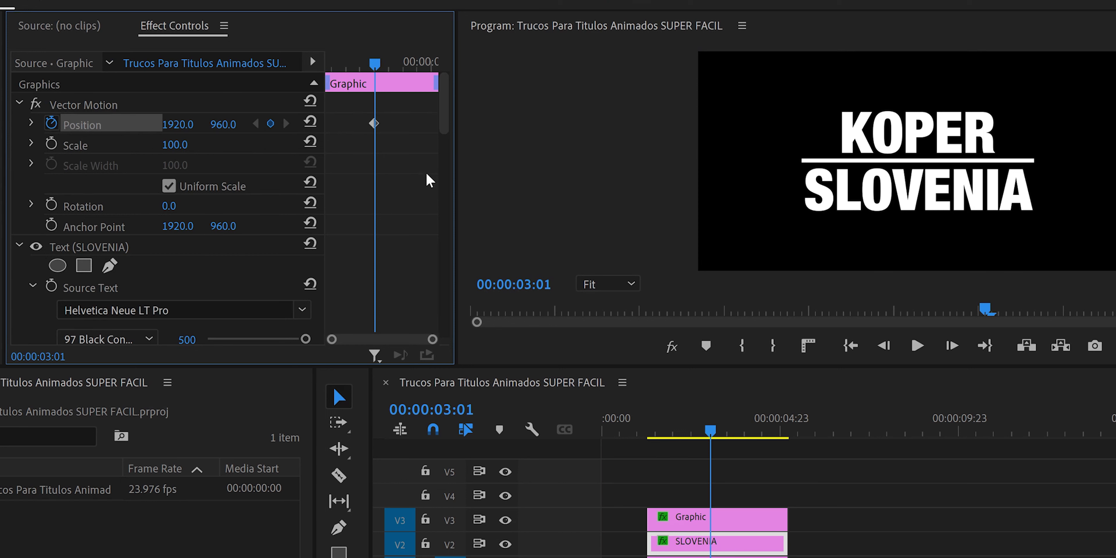
Give the SLOVENIA title a vertical Position of 523 at the clip's start, and play back its downward slide
{"action": "left_click_drag", "start_coordinate": [375, 65], "coordinate": [349, 67]}
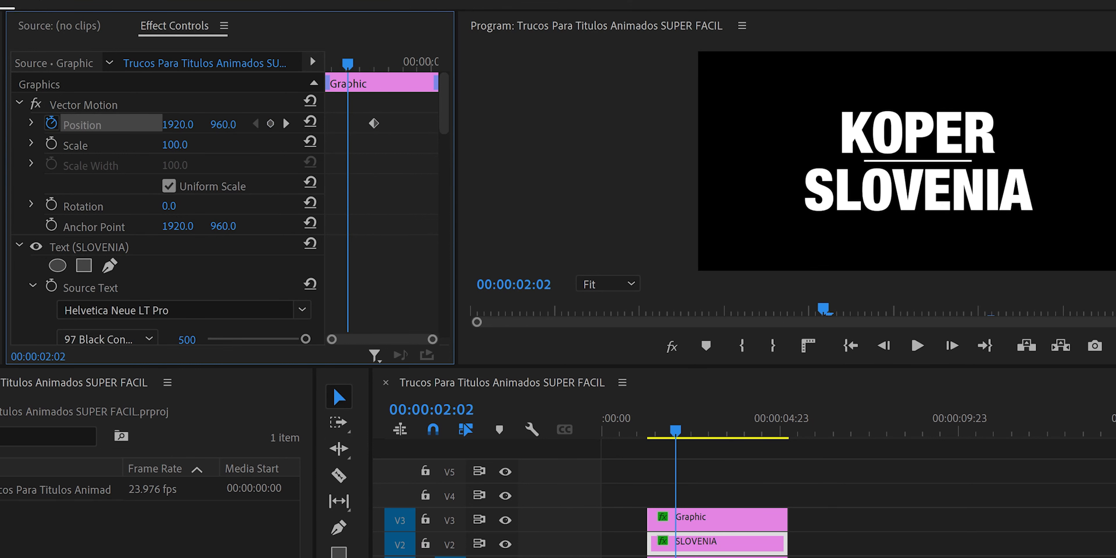
{"action": "left_click_drag", "start_coordinate": [223, 124], "coordinate": [128, 125]}
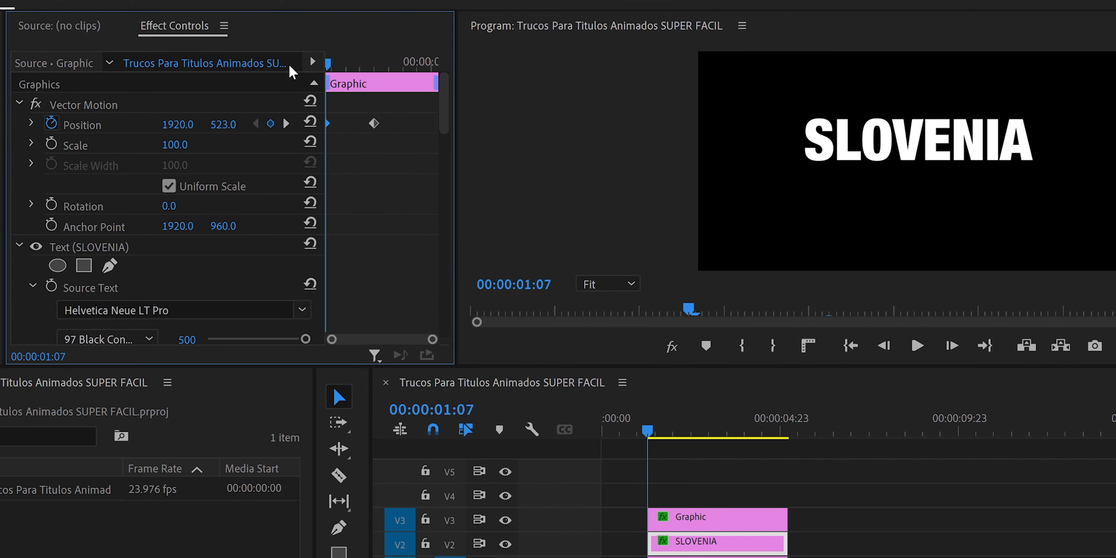
{"action": "key", "text": "space"}
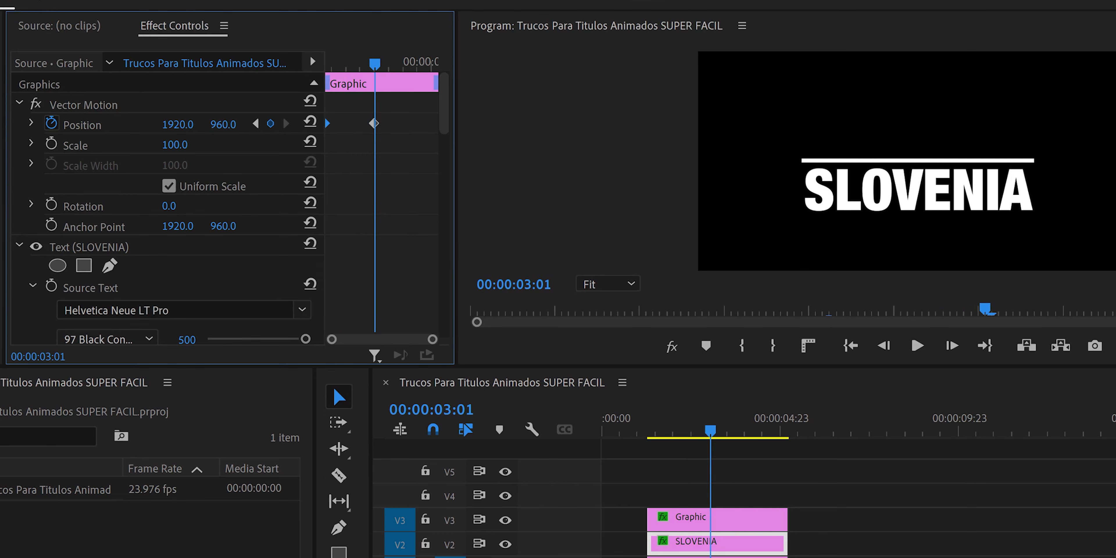
{"action": "left_click", "coordinate": [270, 124]}
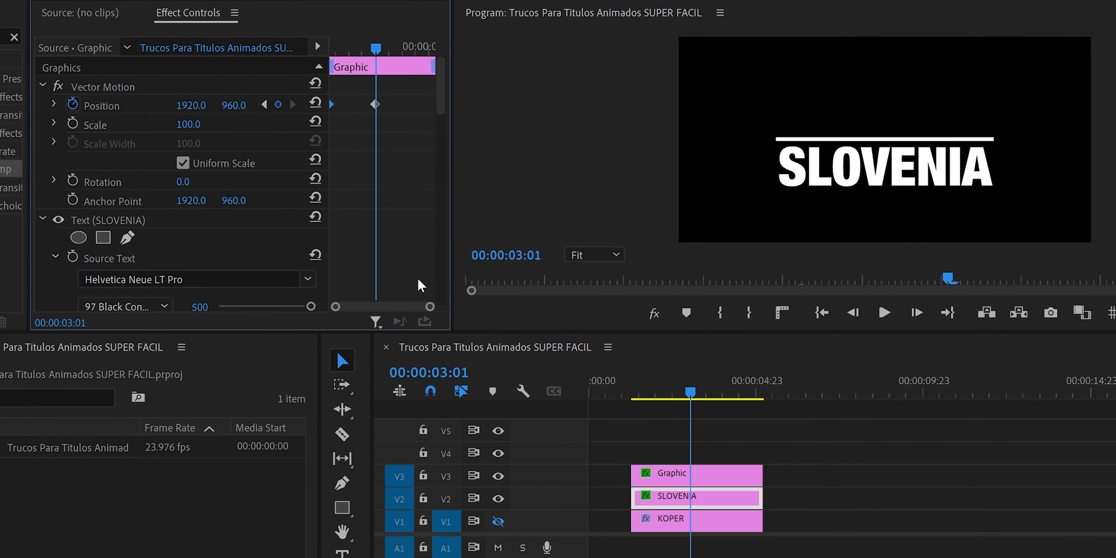
Show only the KOPER title with the line by hiding track V2, and add a KOPER Position keyframe at 00:00:03:01
{"action": "left_click", "coordinate": [705, 472]}
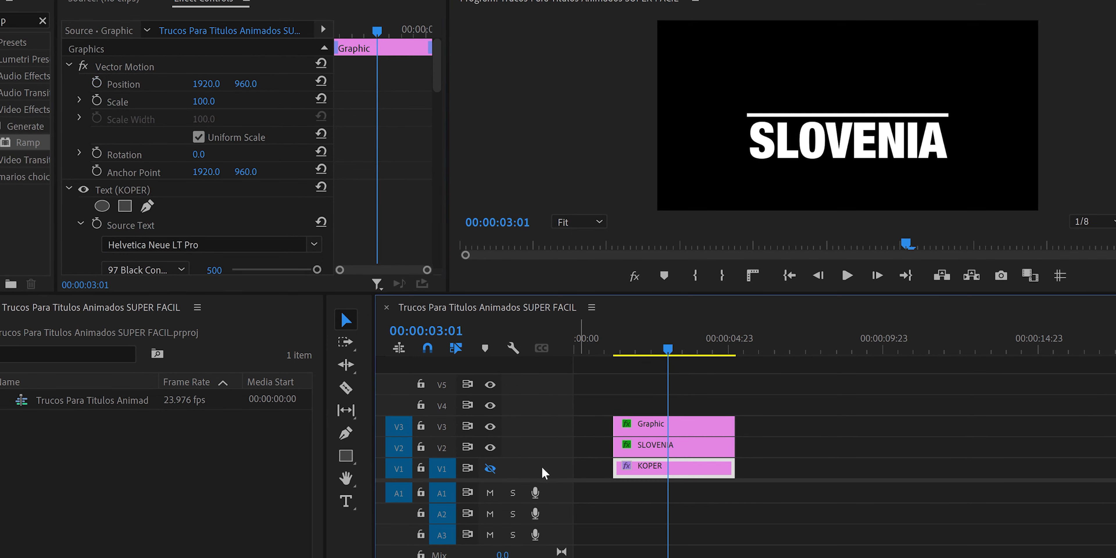
{"action": "left_click", "coordinate": [490, 448]}
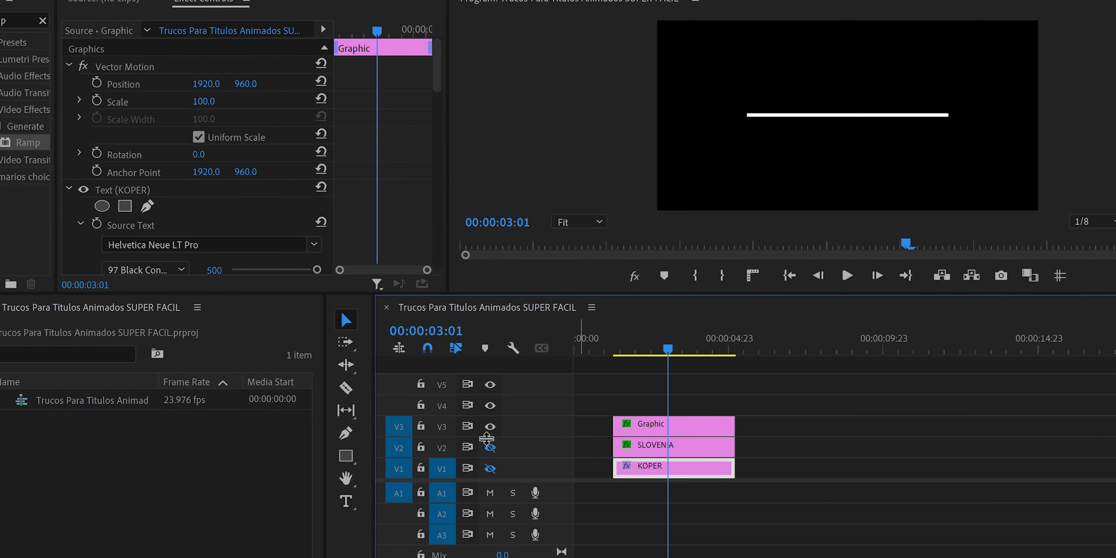
{"action": "left_click", "coordinate": [490, 468]}
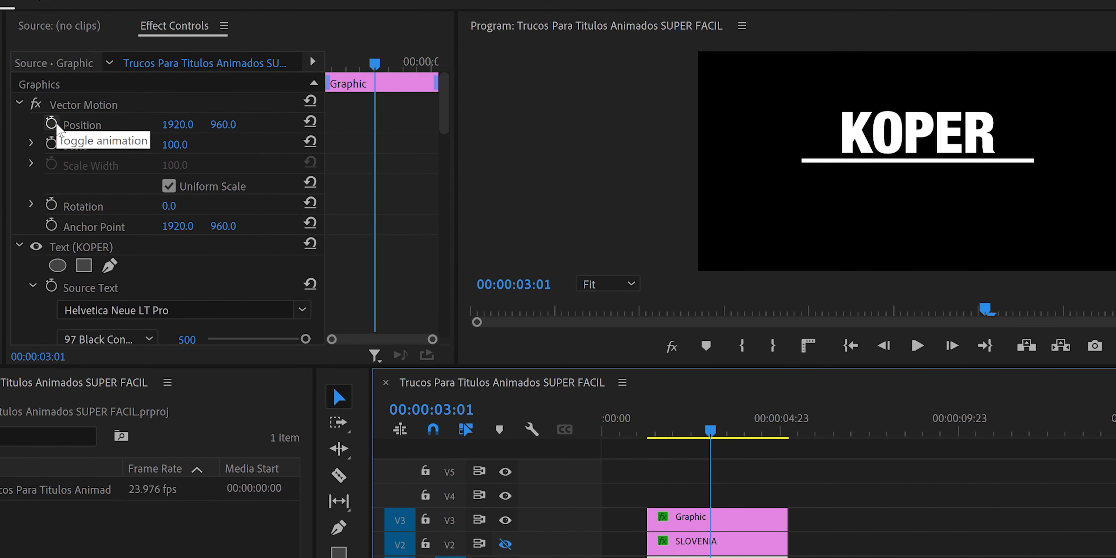
{"action": "left_click", "coordinate": [57, 126]}
Add a KOPER Position keyframe with vertical value 1392, move it to the clip's start, and play back the animation
{"action": "left_click_drag", "start_coordinate": [376, 65], "coordinate": [346, 65]}
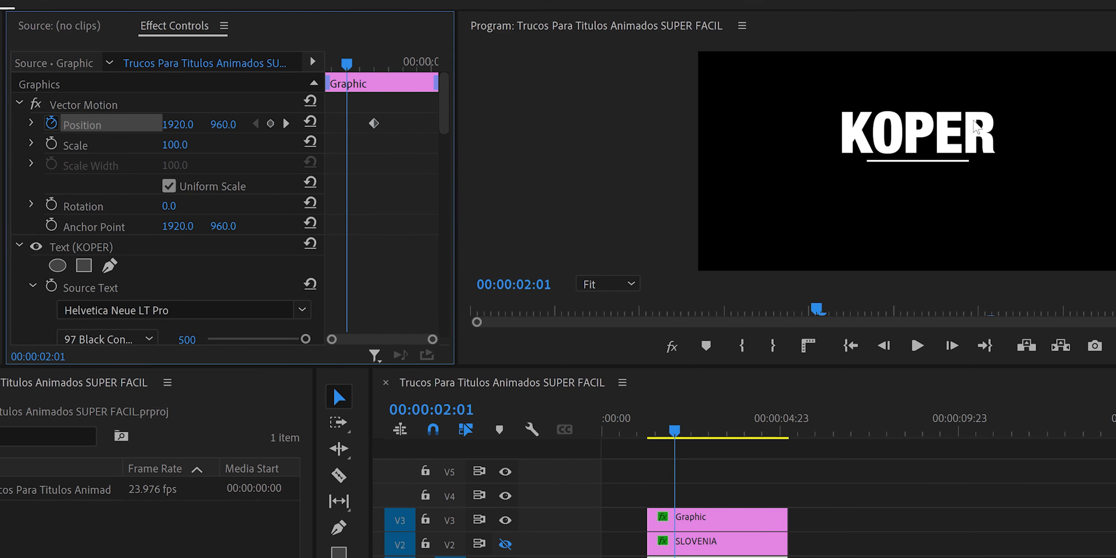
{"action": "left_click_drag", "start_coordinate": [223, 124], "coordinate": [410, 124]}
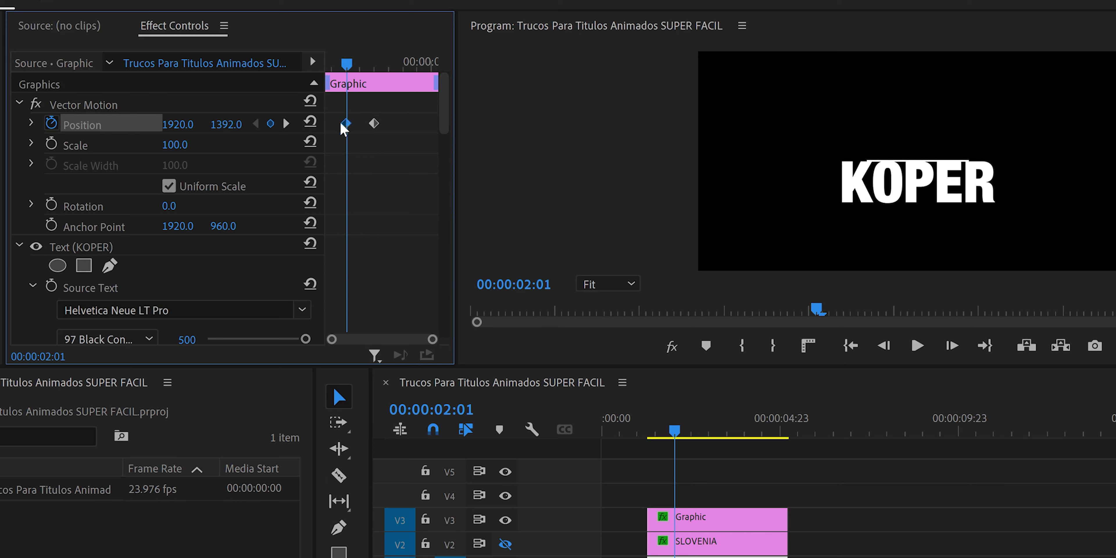
{"action": "left_click_drag", "start_coordinate": [345, 123], "coordinate": [325, 123]}
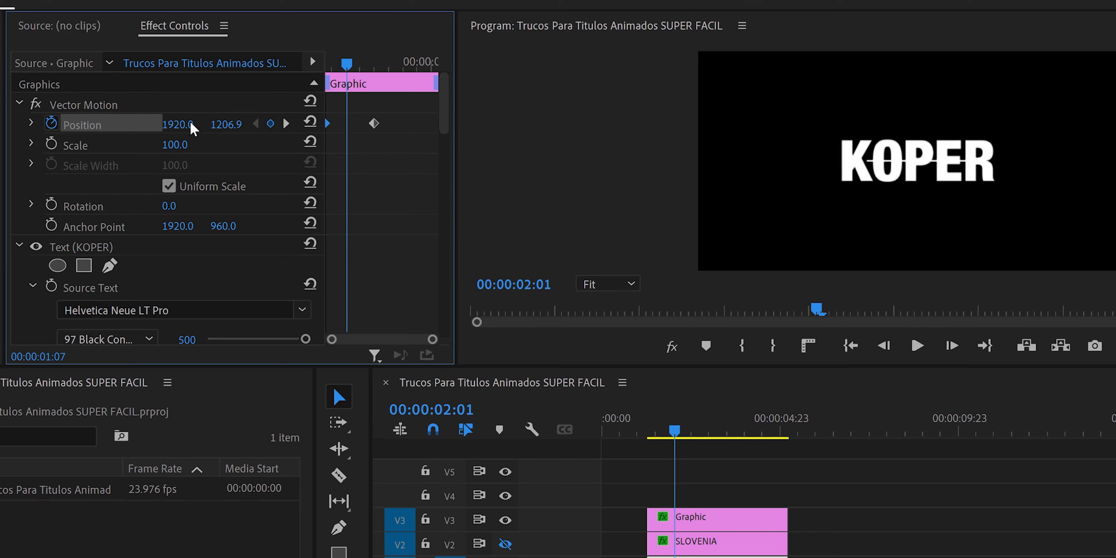
{"action": "left_click", "coordinate": [645, 431]}
{"action": "key", "text": "space"}
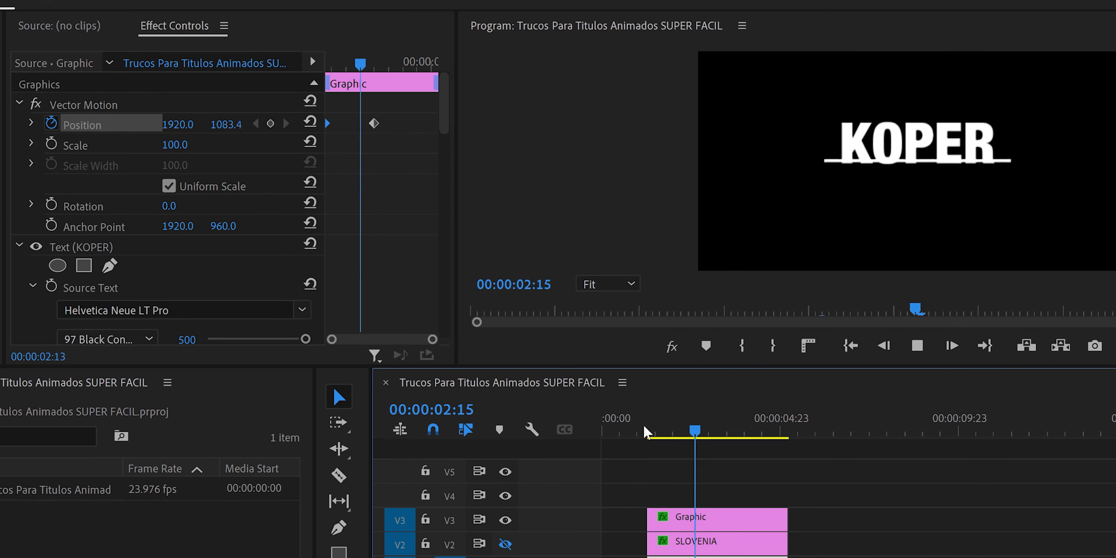
{"action": "key", "text": "space"}
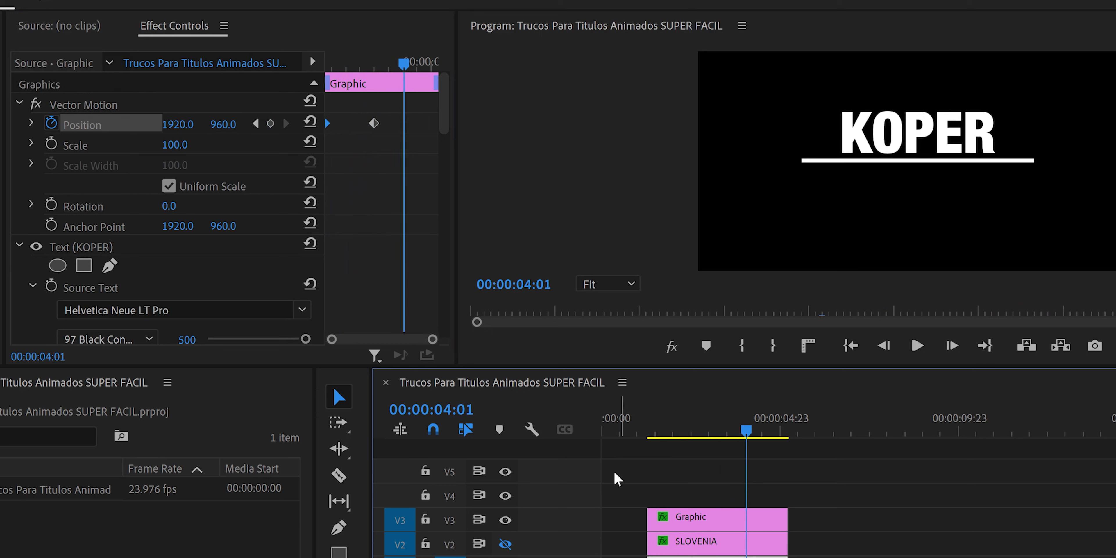
Turn track V2 back on and play both title animations together from the clips' start
{"action": "left_click", "coordinate": [505, 544]}
{"action": "left_click", "coordinate": [648, 435]}
{"action": "key", "text": "space"}
{"action": "key", "text": "space"}
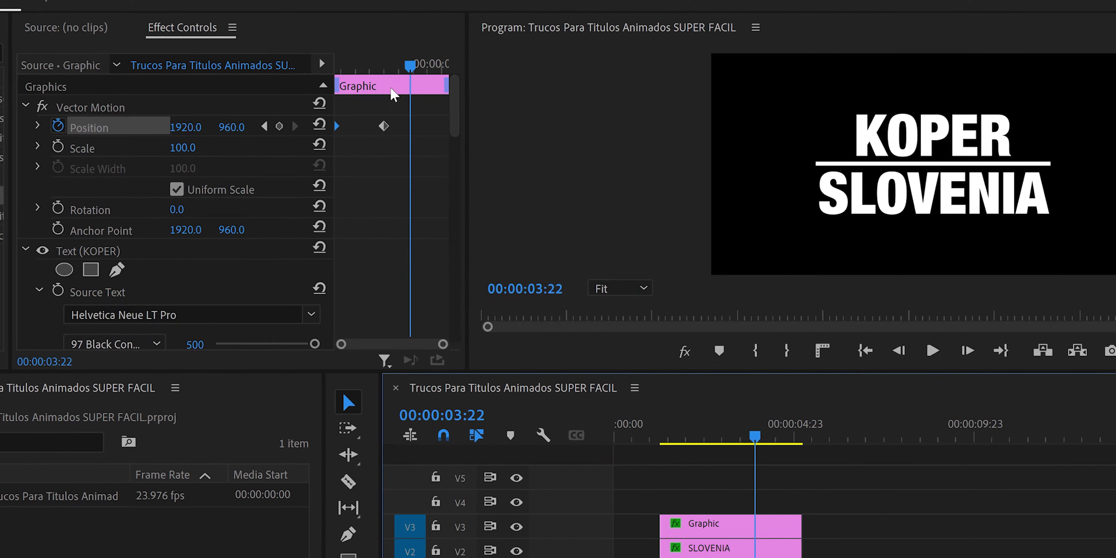
Add a 4-point polygon mask to the KOPER text and fit it around the word, with its lower edge on the line
{"action": "left_click_drag", "start_coordinate": [538, 136], "coordinate": [538, 152]}
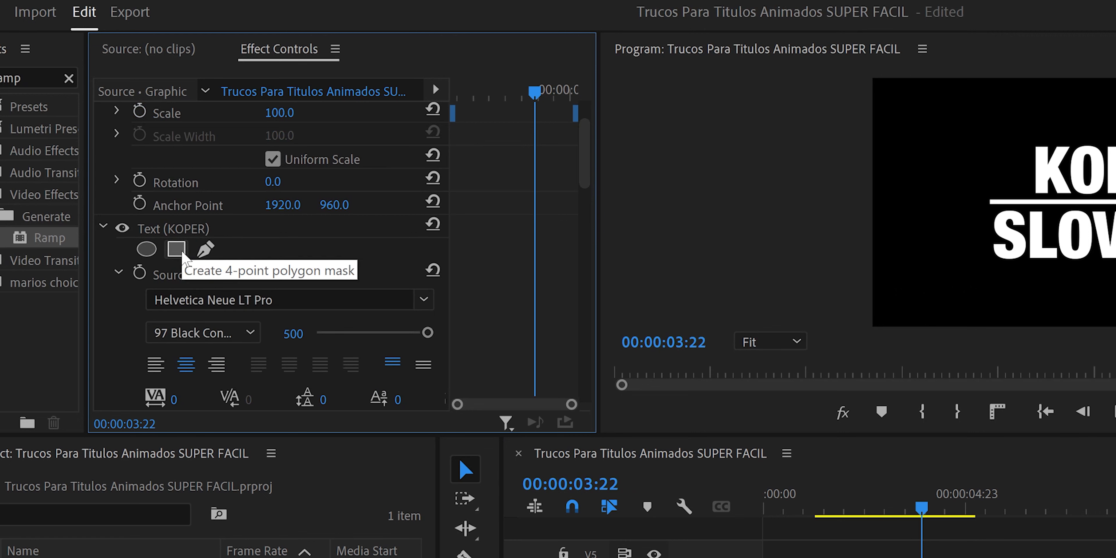
{"action": "left_click", "coordinate": [182, 254]}
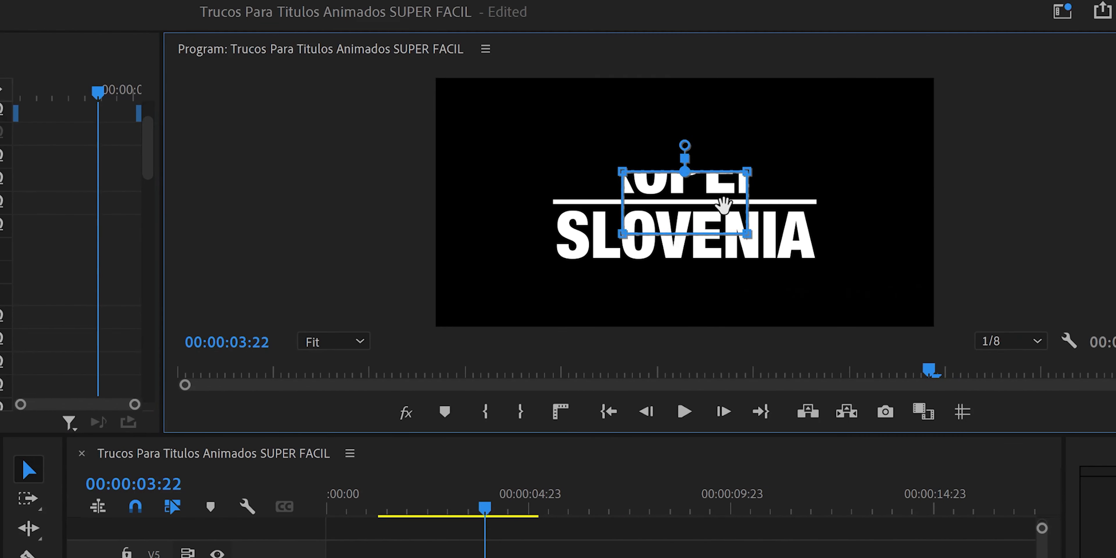
{"action": "left_click_drag", "start_coordinate": [723, 204], "coordinate": [678, 173]}
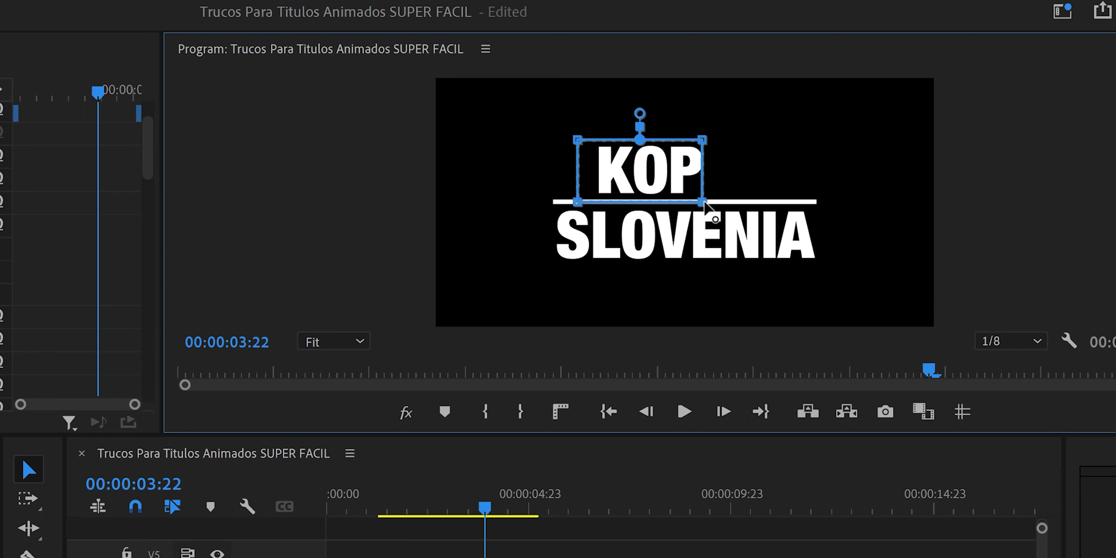
{"action": "left_click_drag", "start_coordinate": [702, 201], "coordinate": [796, 201]}
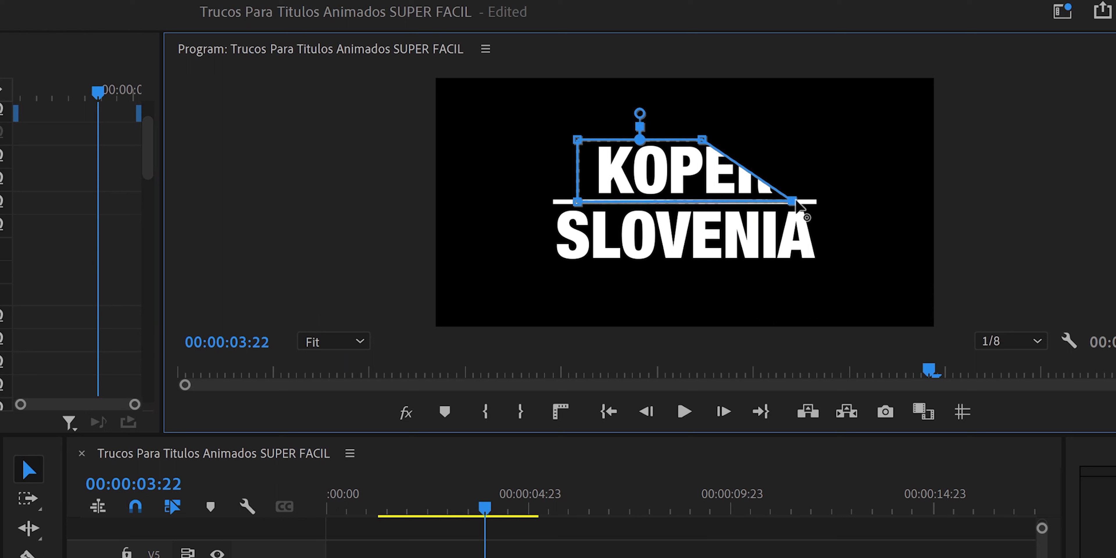
{"action": "left_click_drag", "start_coordinate": [702, 139], "coordinate": [791, 139]}
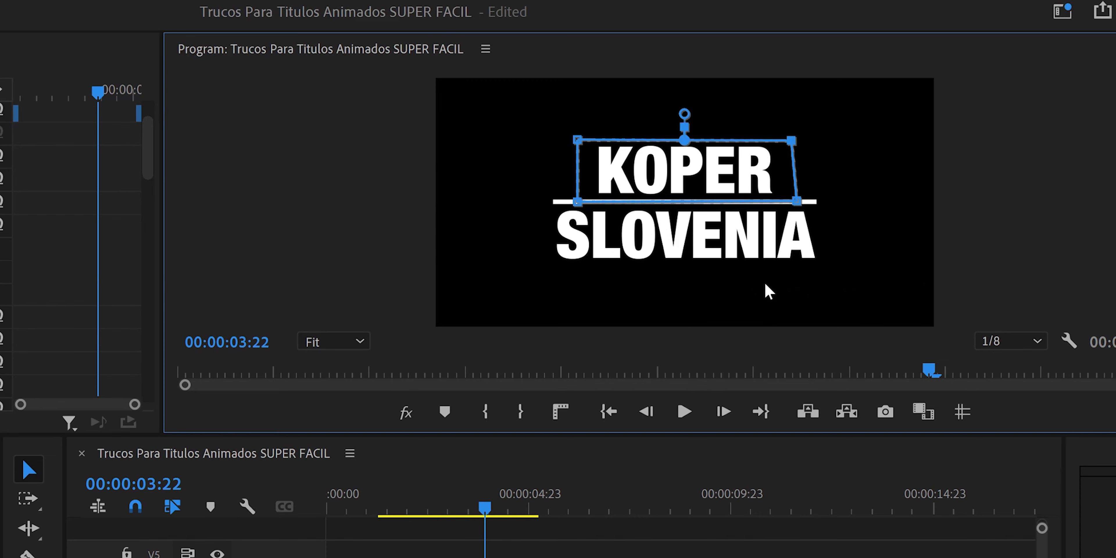
Hide track V2 and play back the masked KOPER reveal from the clip's start
{"action": "left_click", "coordinate": [453, 505]}
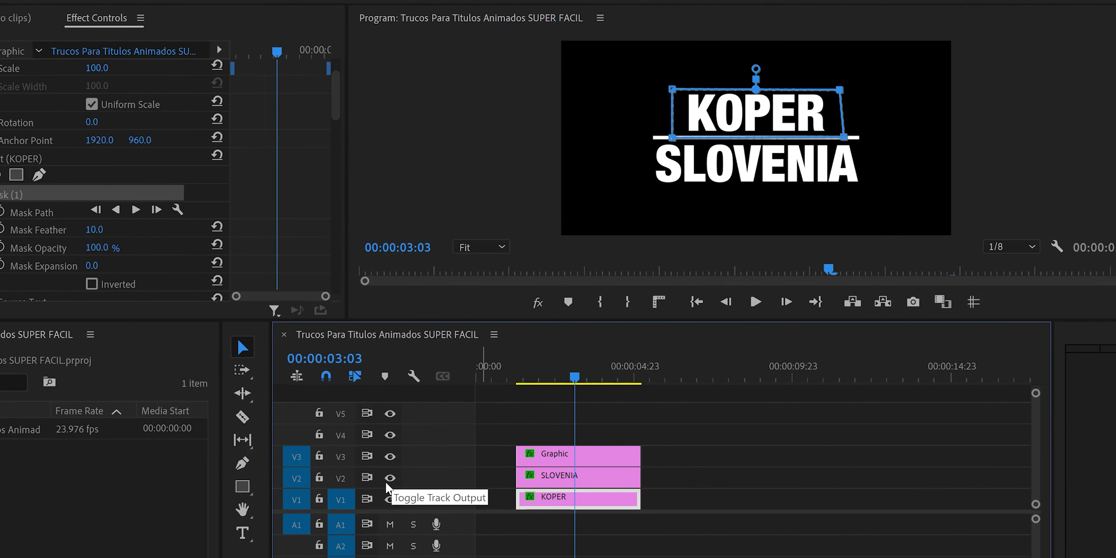
{"action": "left_click", "coordinate": [404, 465]}
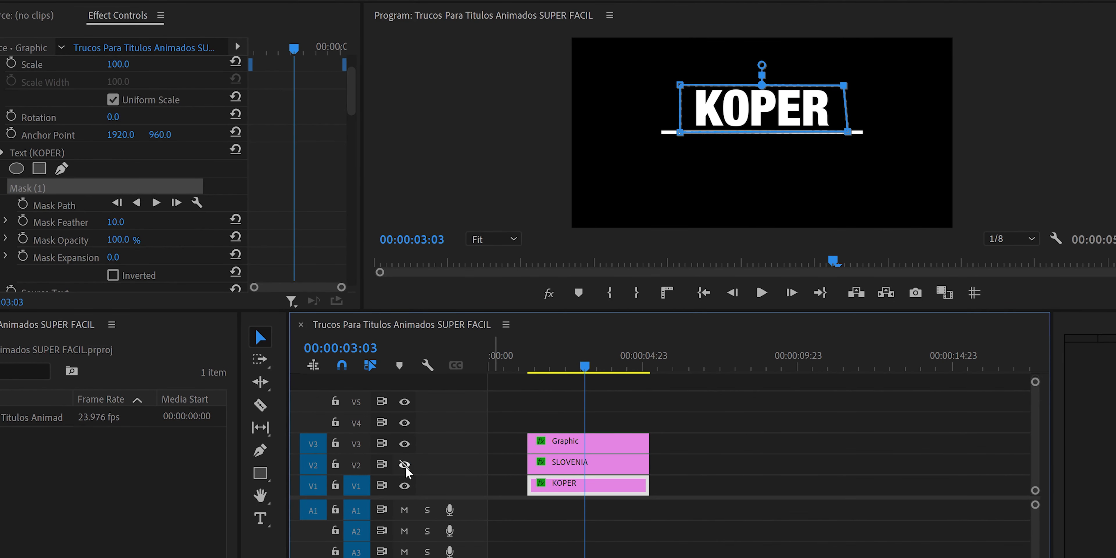
{"action": "left_click", "coordinate": [528, 369]}
{"action": "key", "text": "space"}
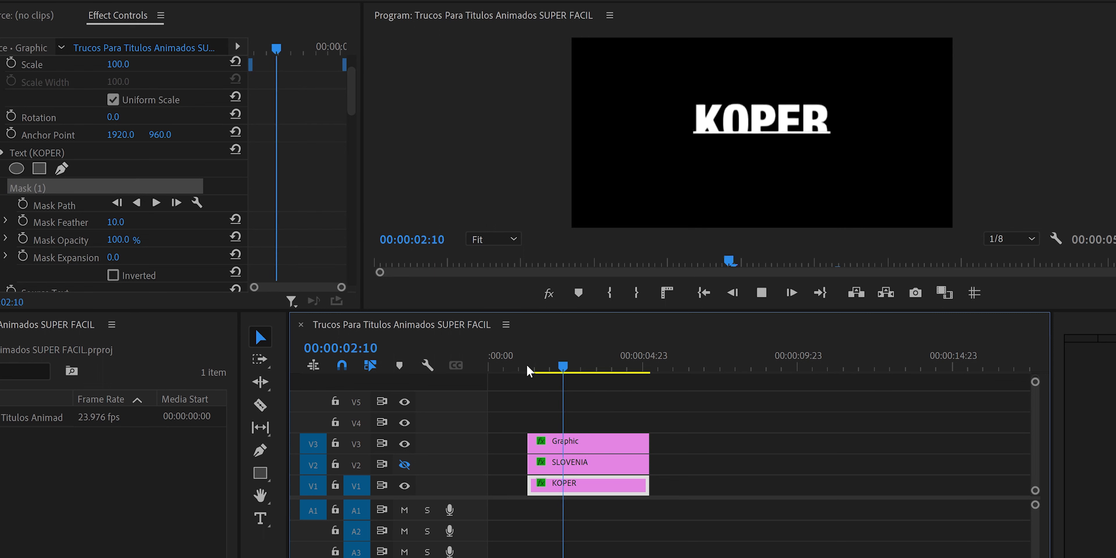
{"action": "key", "text": "space"}
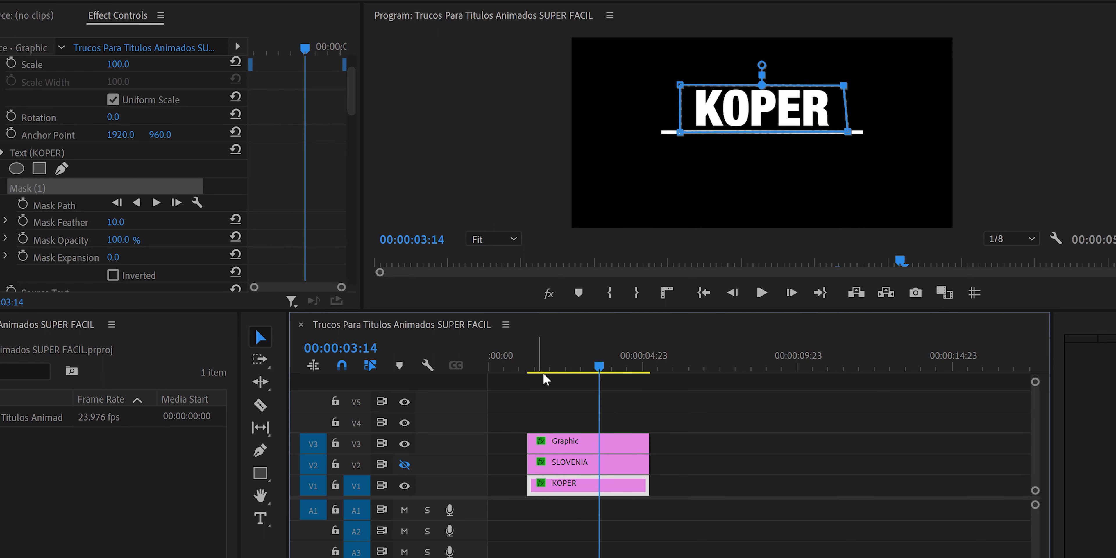
Add a 4-point polygon mask to the SLOVENIA text and fit it around the word, with its upper edge on the line
{"action": "left_click", "coordinate": [576, 462]}
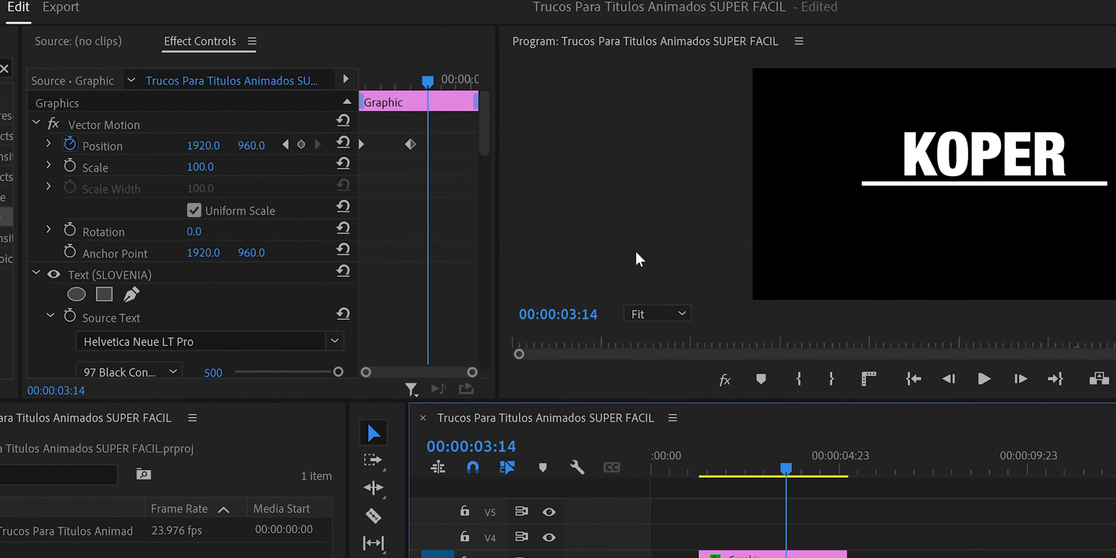
{"action": "left_click", "coordinate": [107, 156]}
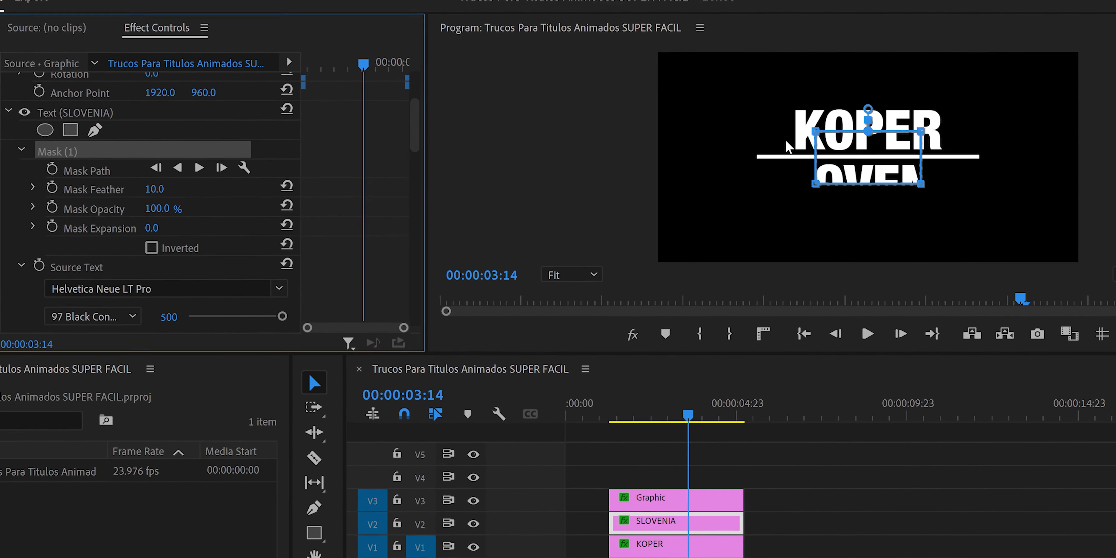
{"action": "left_click_drag", "start_coordinate": [874, 154], "coordinate": [874, 178]}
{"action": "left_click_drag", "start_coordinate": [767, 153], "coordinate": [767, 156]}
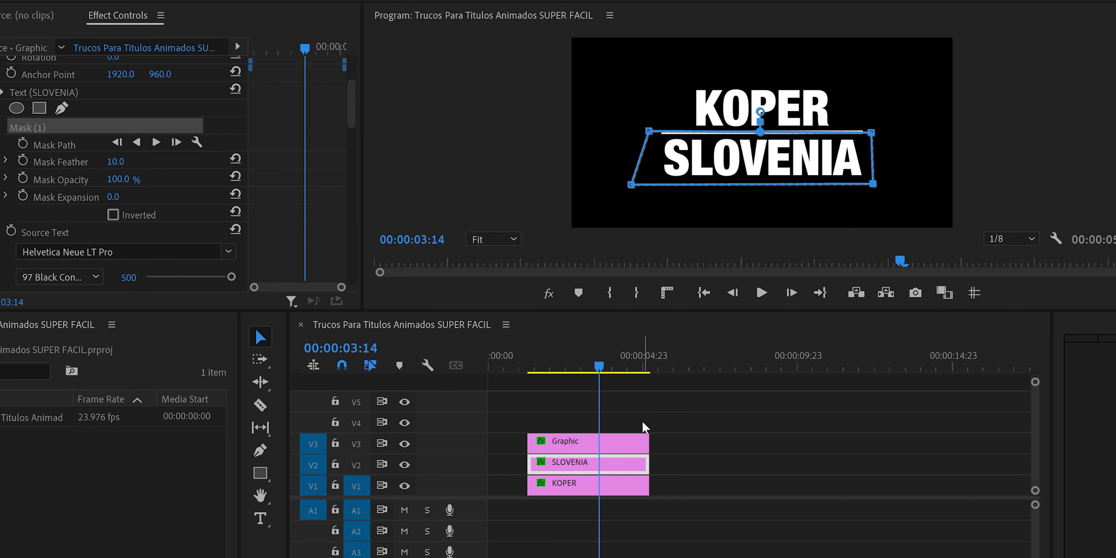
Play back the complete title animation with both masked words from the clips' start
{"action": "left_click", "coordinate": [643, 424]}
{"action": "left_click_drag", "start_coordinate": [533, 367], "coordinate": [520, 367]}
{"action": "key", "text": "space"}
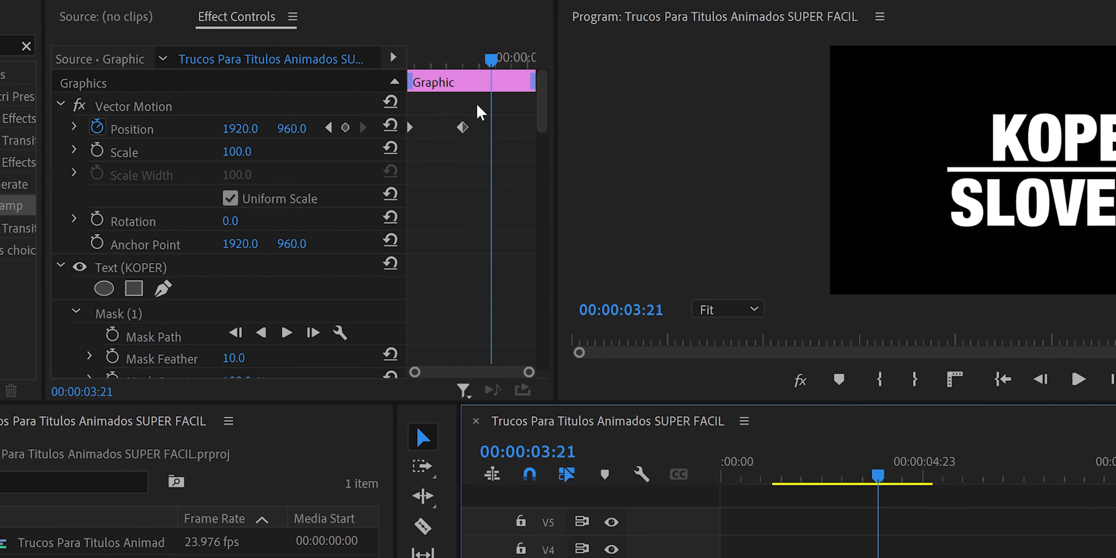
Set the temporal interpolation of both KOPER Position keyframes to Auto Bezier
{"action": "left_click", "coordinate": [462, 127]}
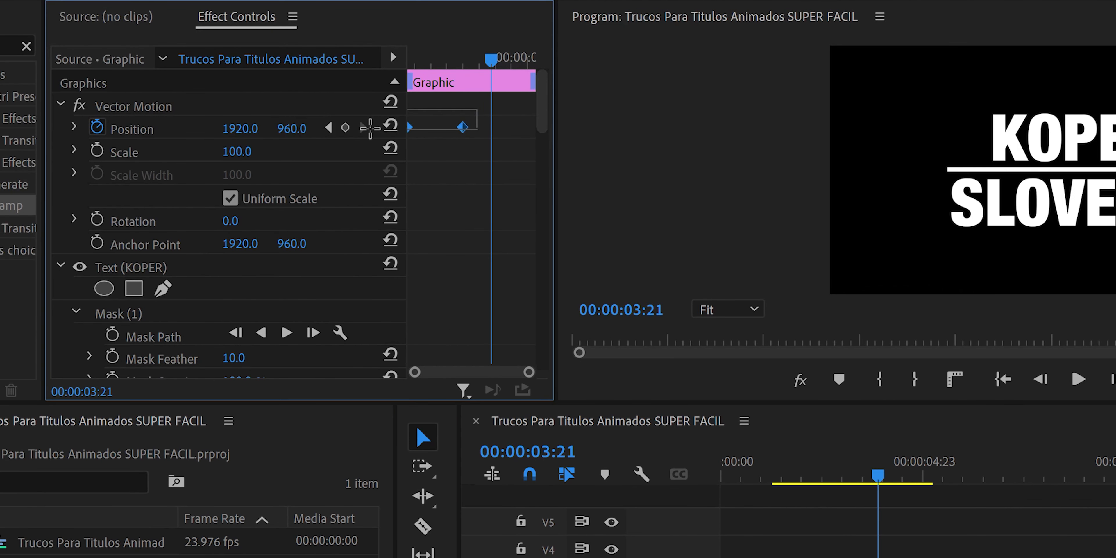
{"action": "right_click", "coordinate": [463, 127]}
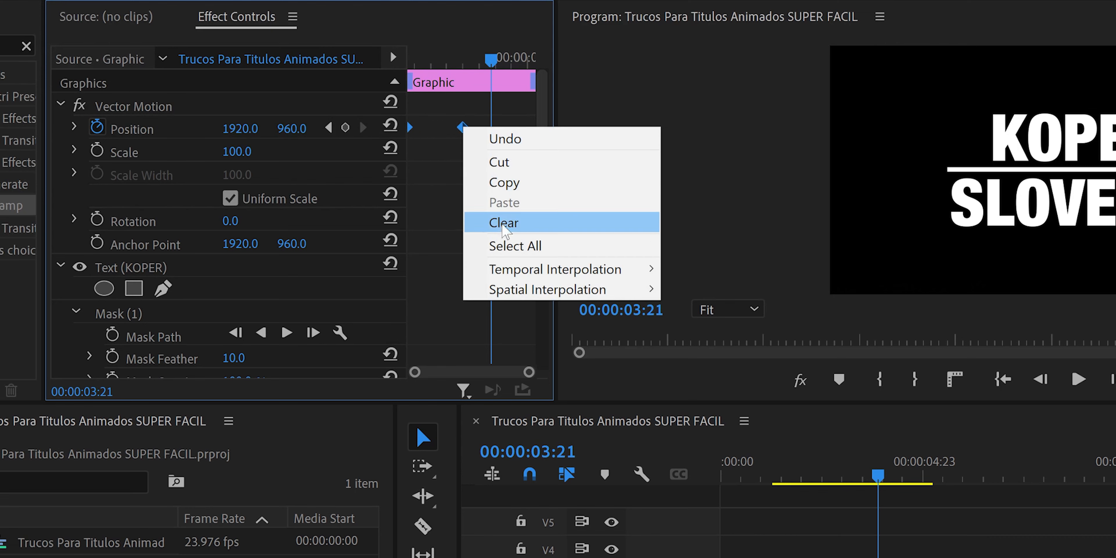
{"action": "mouse_move", "coordinate": [525, 271]}
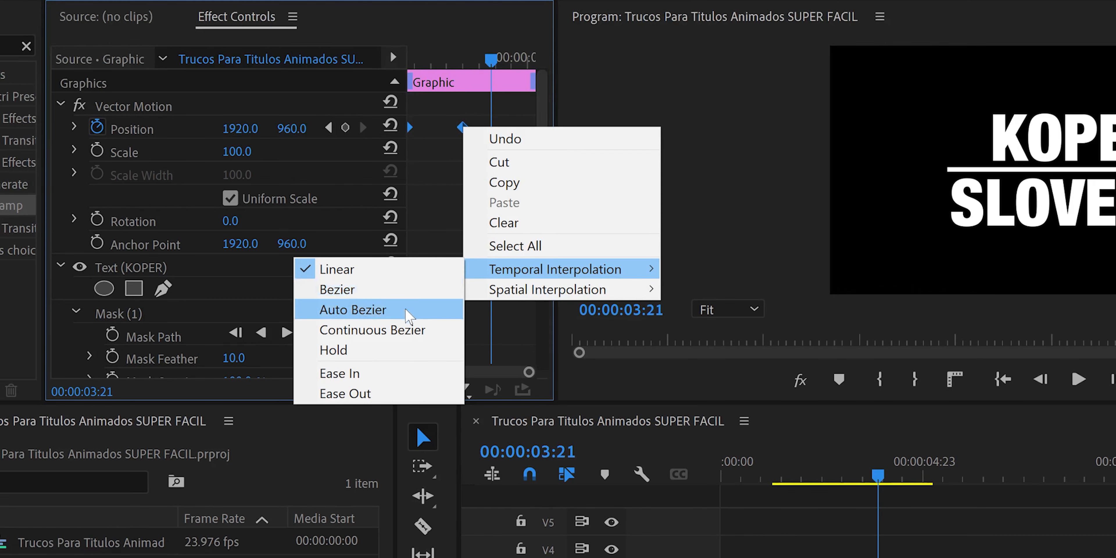
{"action": "left_click", "coordinate": [376, 309]}
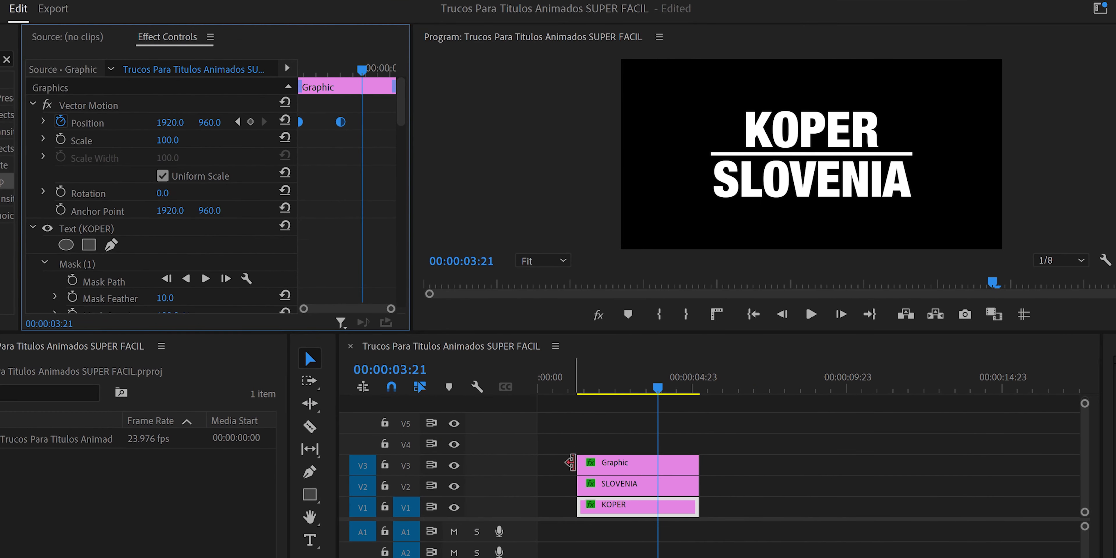
Set both Scale keyframes of the line graphic on V3 to Auto Bezier and play back the title from the clips' start
{"action": "left_click_drag", "start_coordinate": [350, 108], "coordinate": [262, 153]}
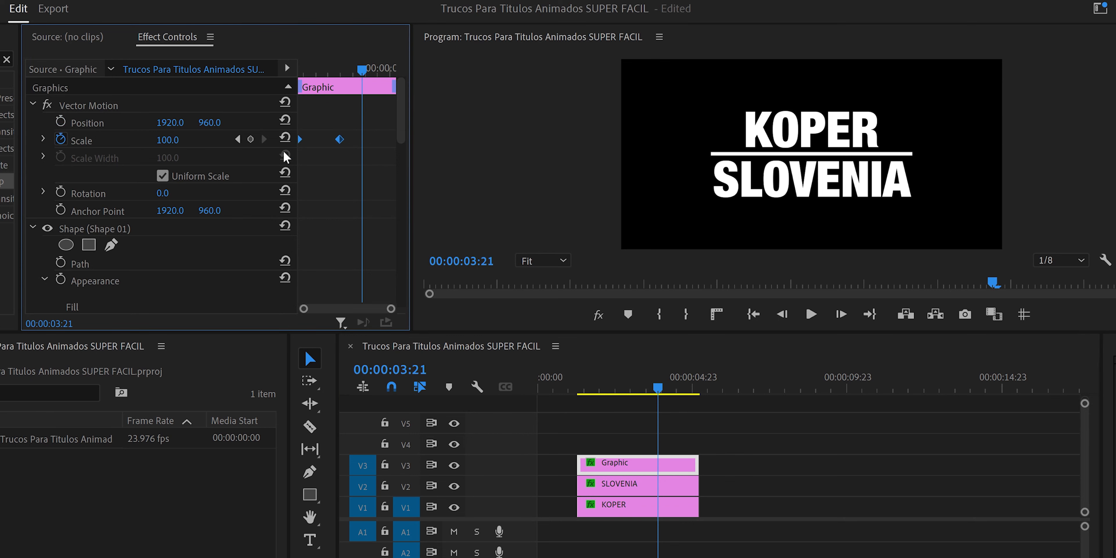
{"action": "left_click", "coordinate": [577, 390]}
{"action": "key", "text": "space"}
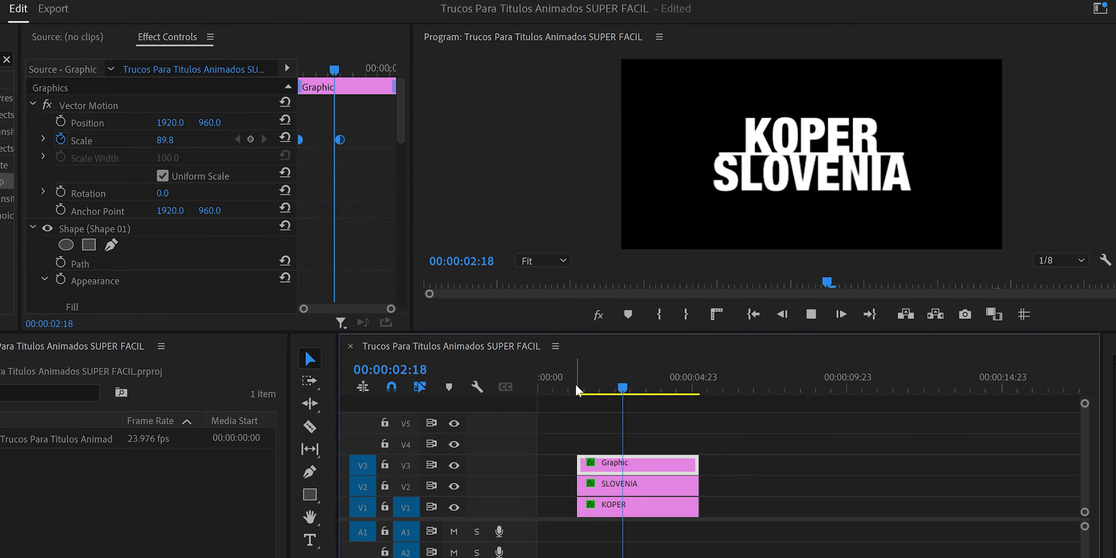
Nest the line, SLOVENIA and KOPER clips together into a single nested sequence
{"action": "left_click", "coordinate": [687, 439]}
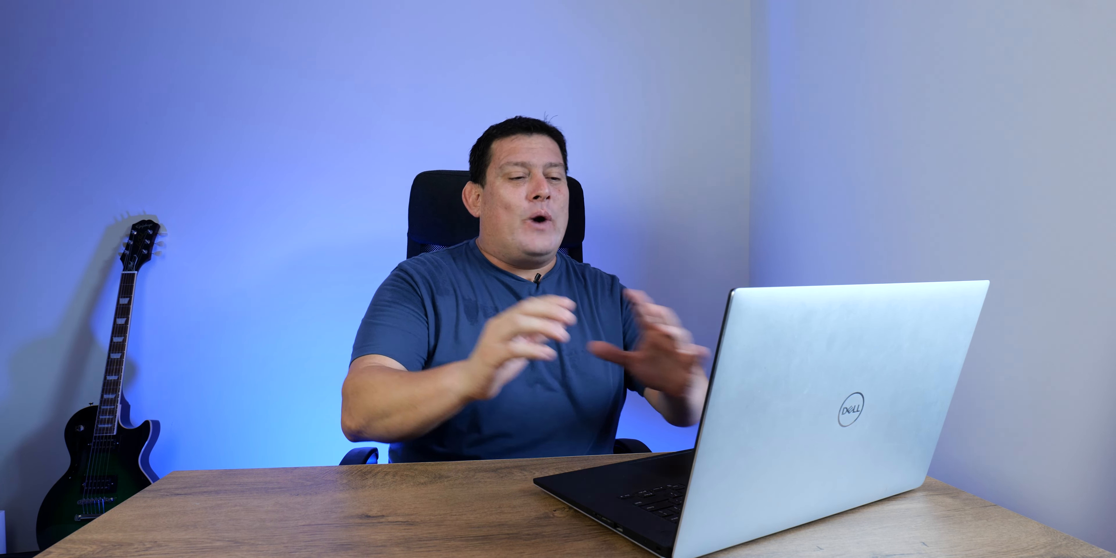
{"action": "left_click_drag", "start_coordinate": [704, 431], "coordinate": [645, 513]}
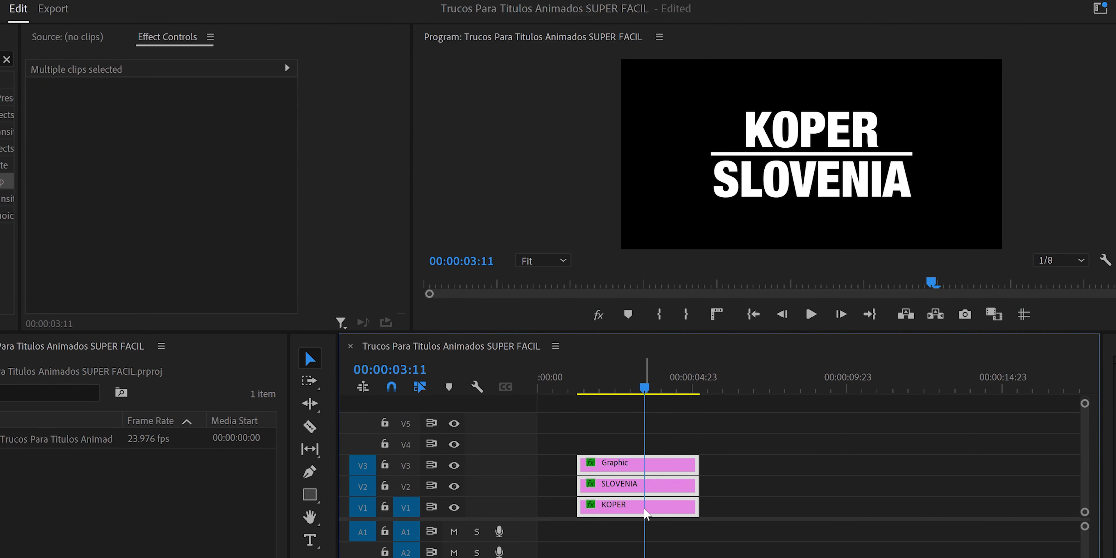
{"action": "right_click", "coordinate": [644, 513]}
{"action": "left_click", "coordinate": [677, 369]}
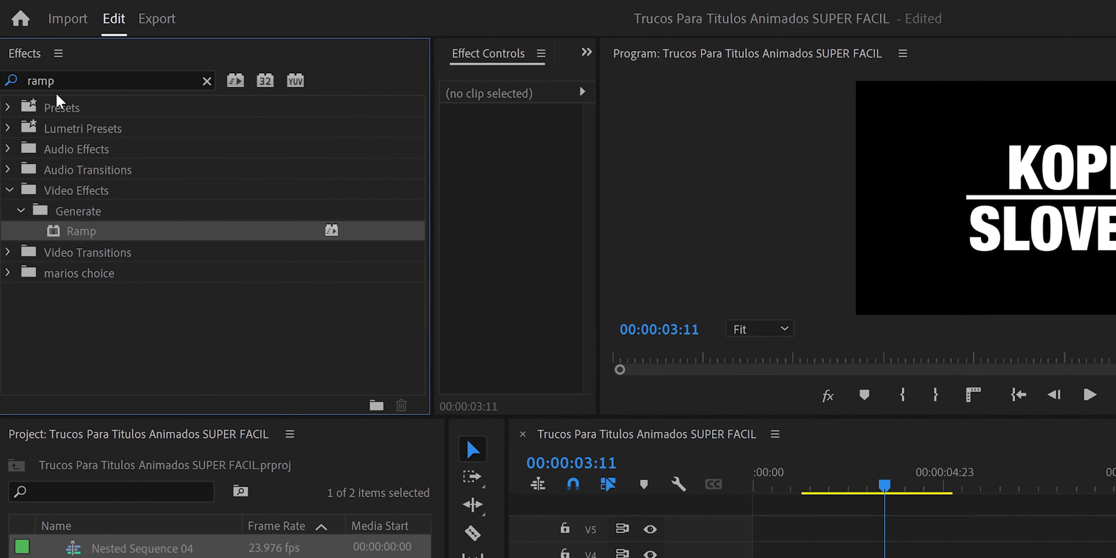
Apply the Ramp effect to the nested sequence, keeping its default black-to-white linear gradient
{"action": "left_click_drag", "start_coordinate": [92, 243], "coordinate": [864, 557]}
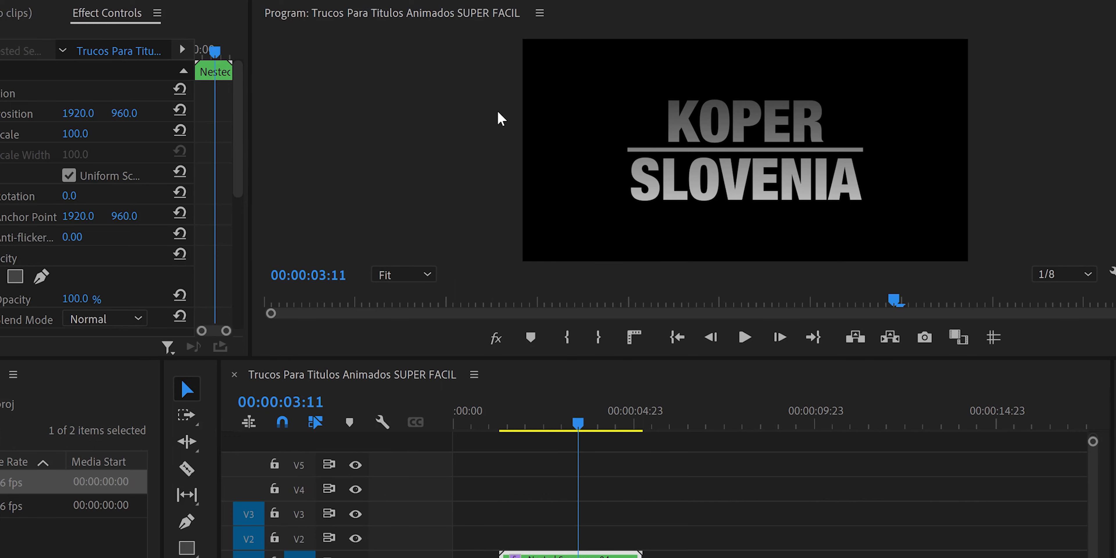
{"action": "left_click_drag", "start_coordinate": [391, 171], "coordinate": [434, 330]}
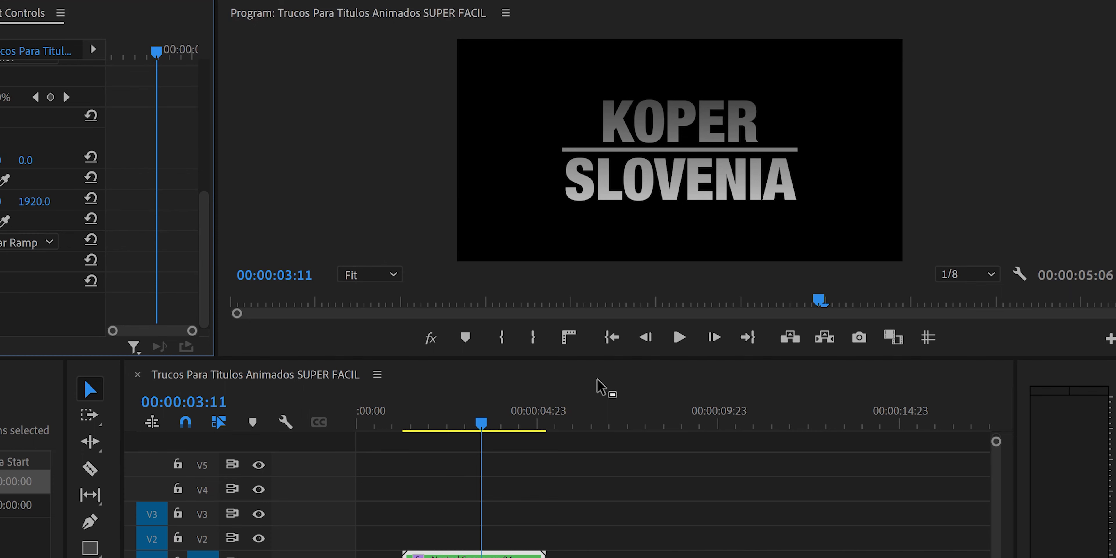
Duplicate the nested sequence onto track V2 directly above the original and remove the Ramp effect from the copy
{"action": "left_click_drag", "start_coordinate": [627, 475], "coordinate": [630, 466]}
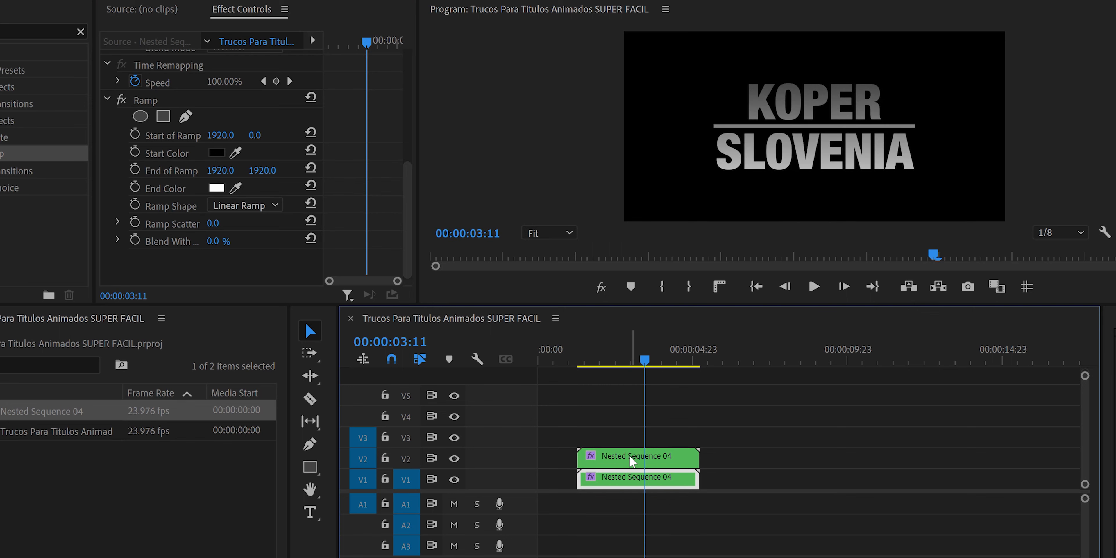
{"action": "left_click", "coordinate": [630, 455]}
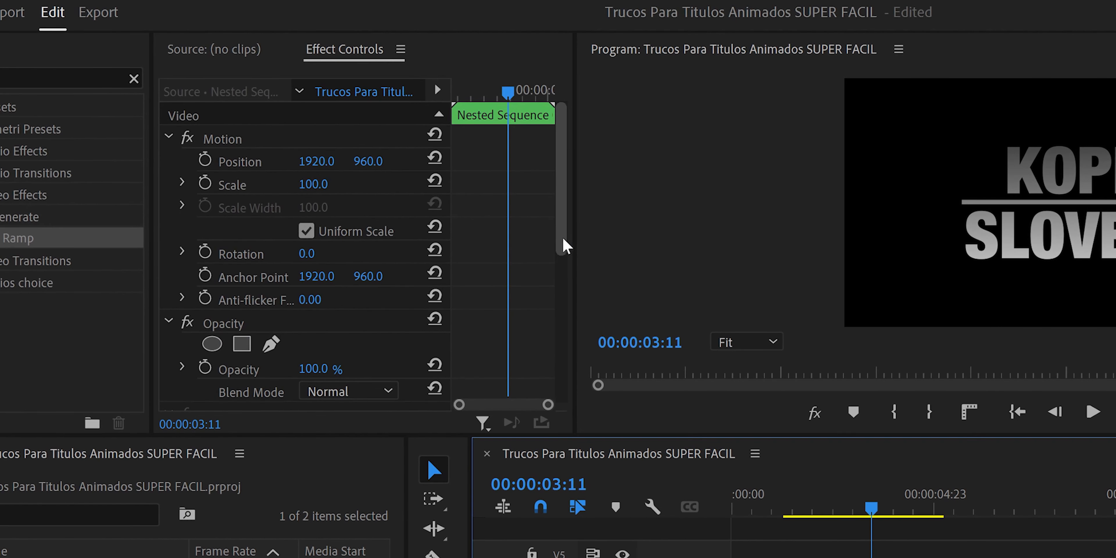
{"action": "left_click_drag", "start_coordinate": [418, 163], "coordinate": [418, 216]}
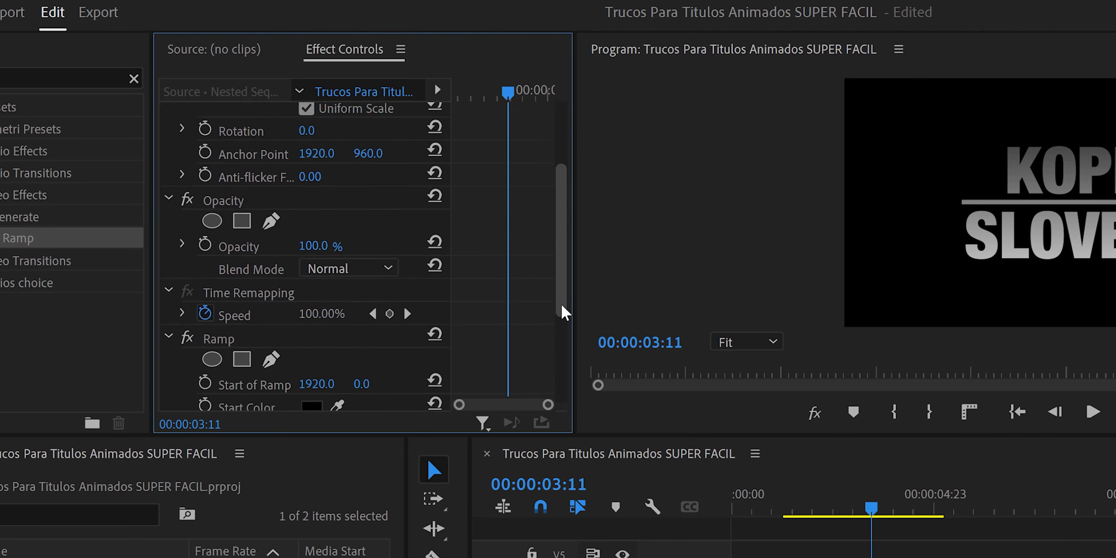
{"action": "left_click_drag", "start_coordinate": [563, 312], "coordinate": [563, 372]}
{"action": "left_click", "coordinate": [228, 219]}
{"action": "key", "text": "Delete"}
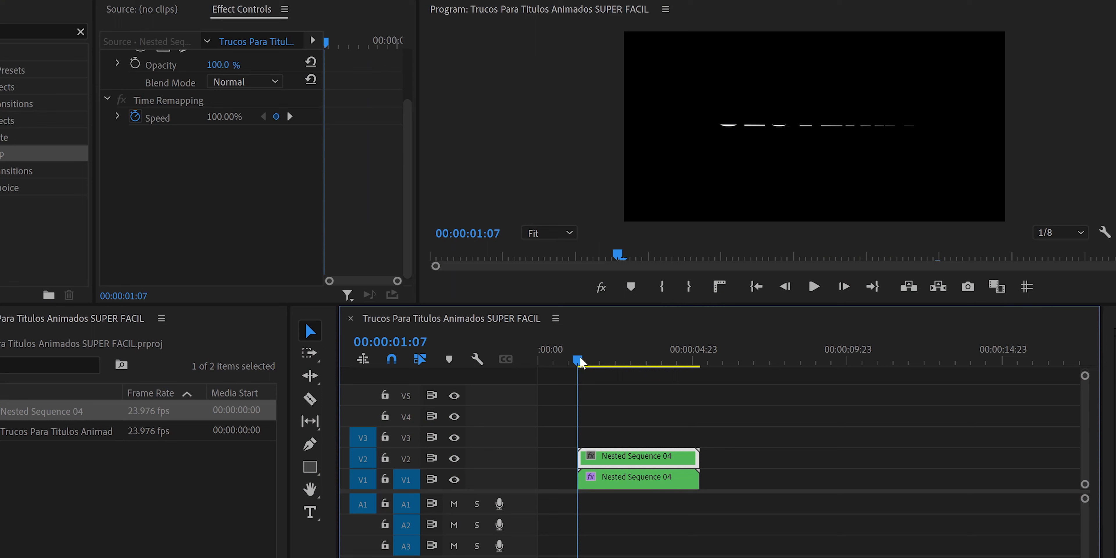
Play back the title from the clips' start and park the playhead at 00:00:03:02
{"action": "key", "text": "space"}
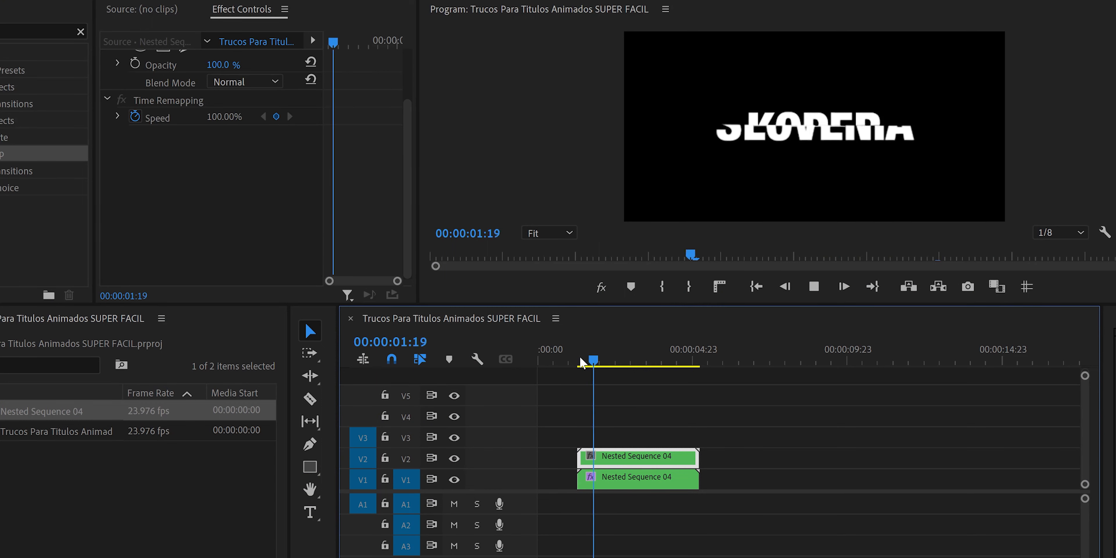
{"action": "key", "text": "space"}
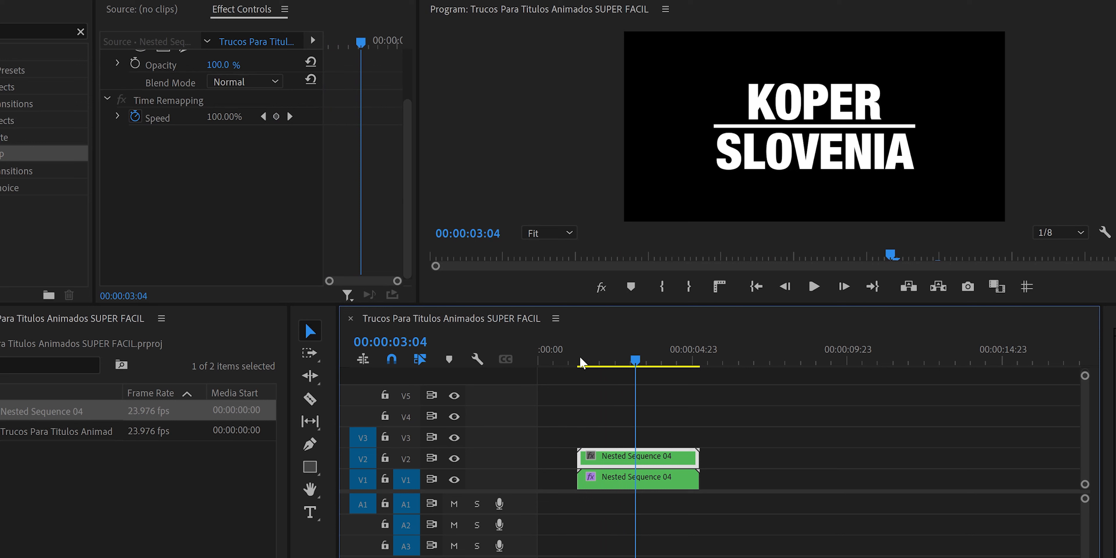
{"action": "key", "text": "Left"}
{"action": "key", "text": "Left"}
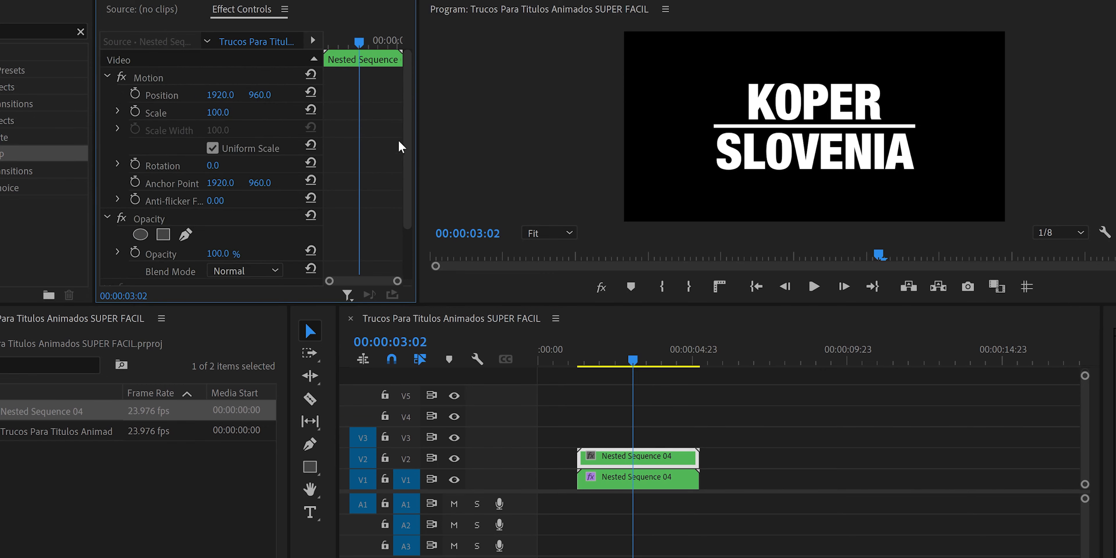
Add a 4-point polygon opacity mask to the V2 copy and shape it into a tall, tapered strip left of the title
{"action": "left_click_drag", "start_coordinate": [406, 144], "coordinate": [408, 196]}
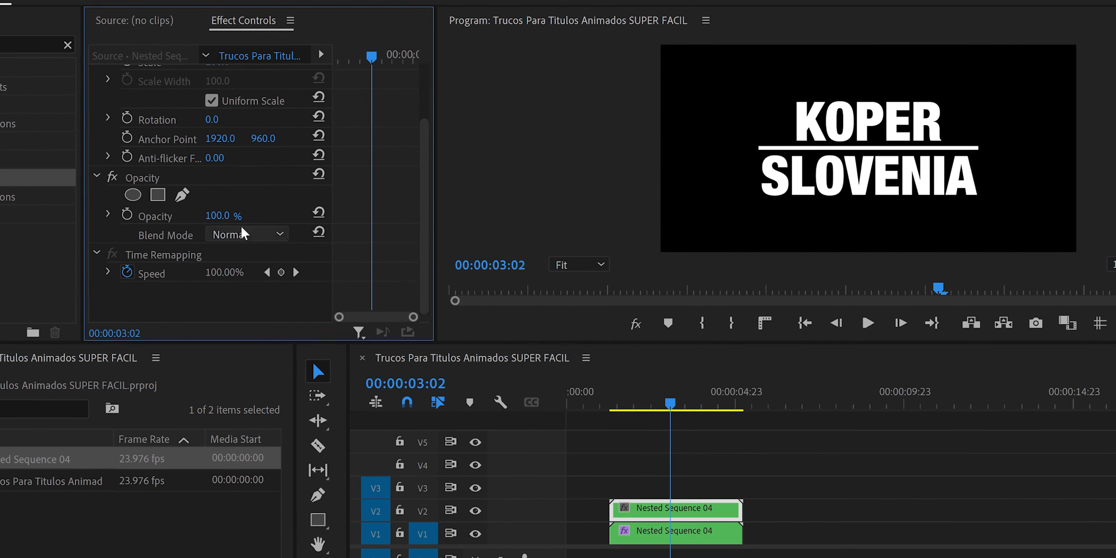
{"action": "left_click", "coordinate": [145, 256]}
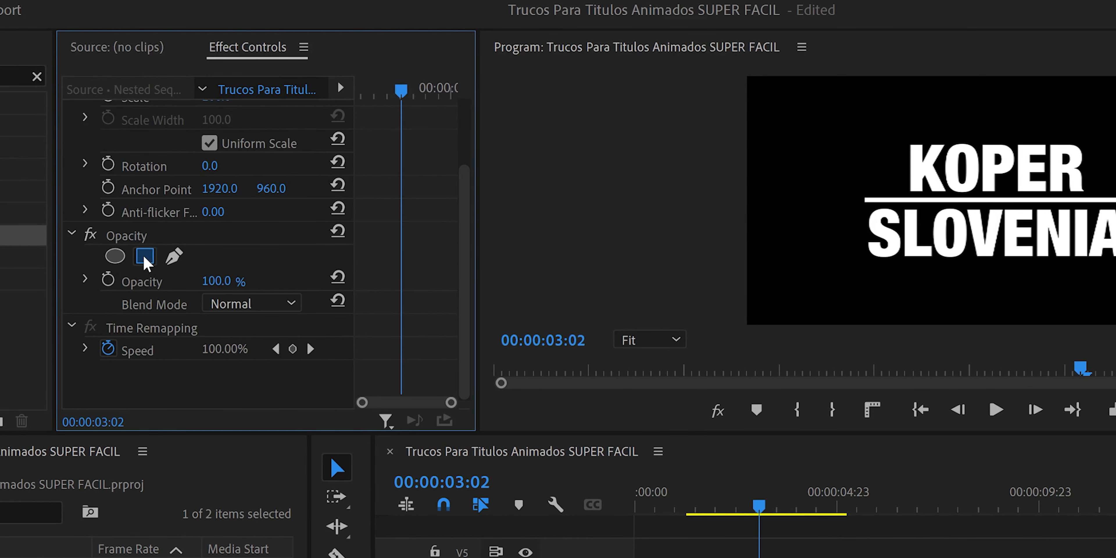
{"action": "left_click_drag", "start_coordinate": [823, 202], "coordinate": [624, 115]}
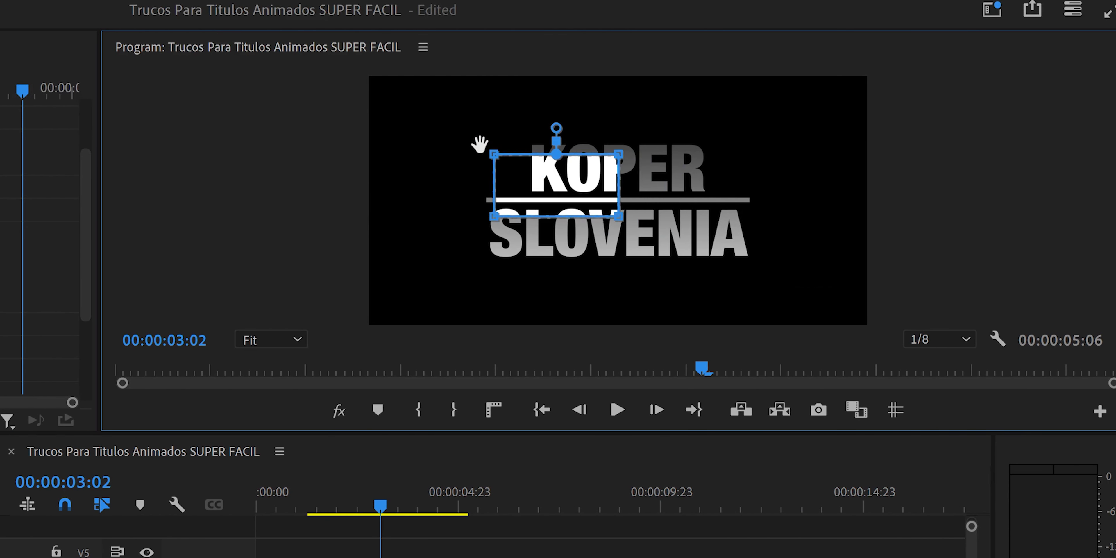
{"action": "left_click_drag", "start_coordinate": [418, 115], "coordinate": [462, 132]}
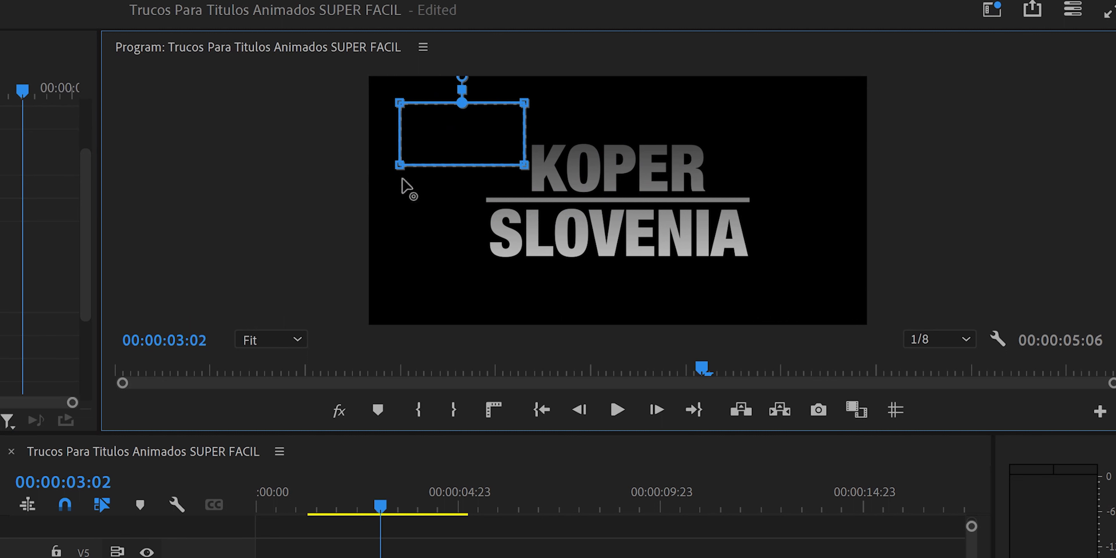
{"action": "left_click_drag", "start_coordinate": [397, 261], "coordinate": [399, 283]}
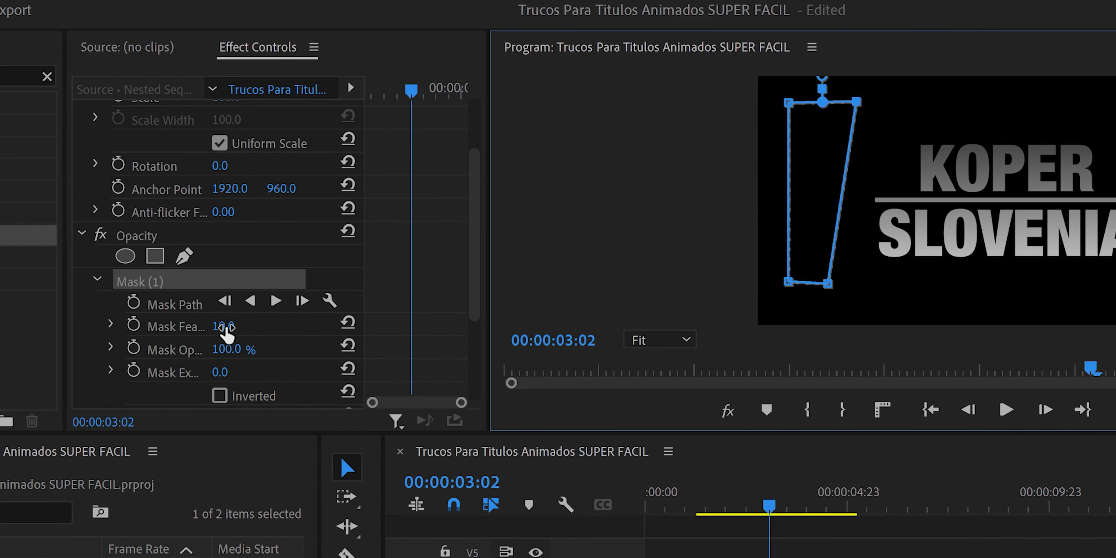
Set the Mask Feather of the V2 copy's opacity mask to 120
{"action": "left_click", "coordinate": [224, 327]}
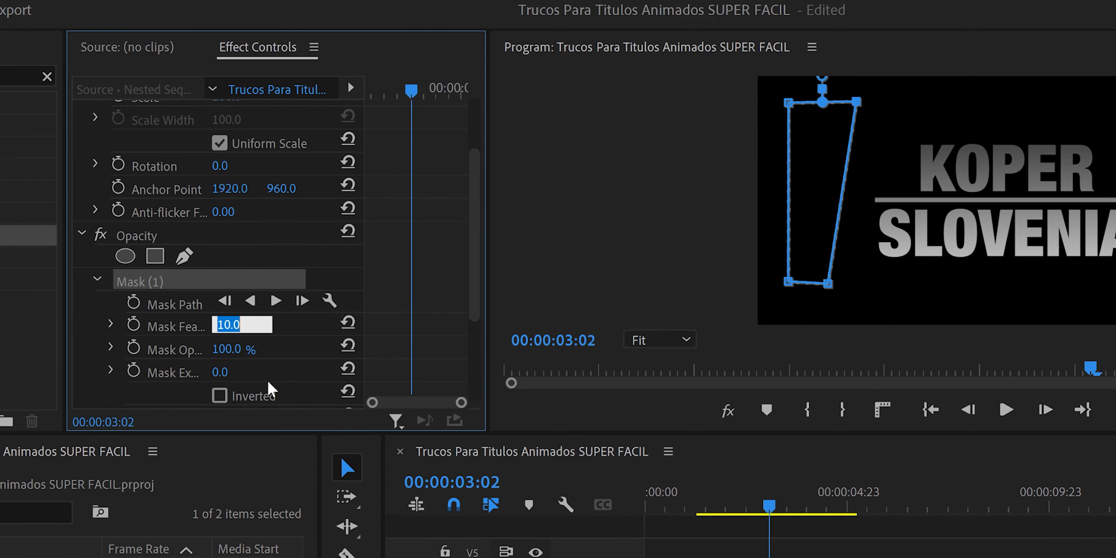
{"action": "type", "text": "120"}
{"action": "key", "text": "Return"}
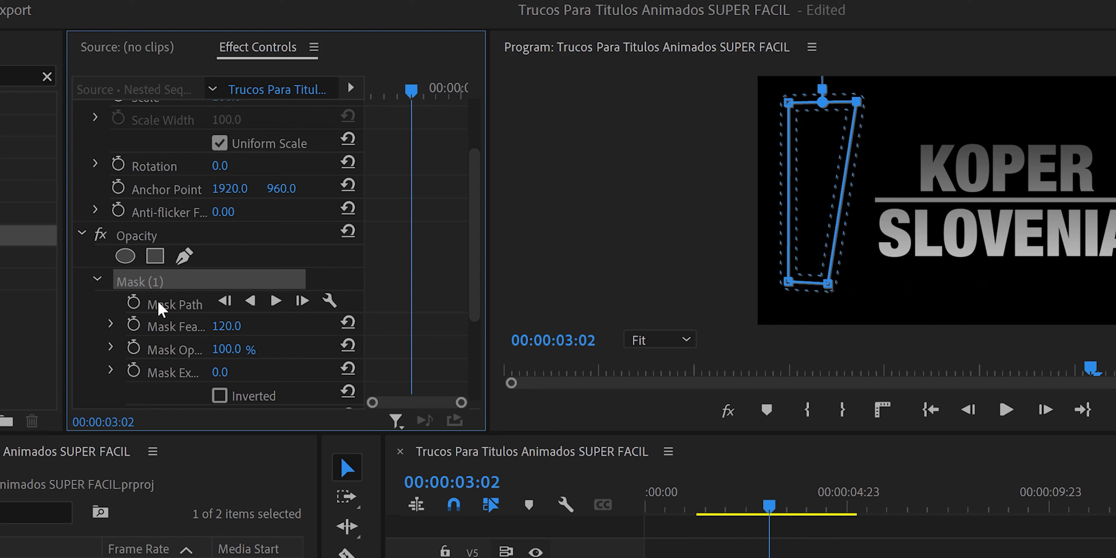
Keyframe the Mask Path at 00:00:03:02, and at 00:00:05:01 move the mask across to the right of the title
{"action": "left_click", "coordinate": [134, 302]}
{"action": "left_click_drag", "start_coordinate": [411, 91], "coordinate": [464, 109]}
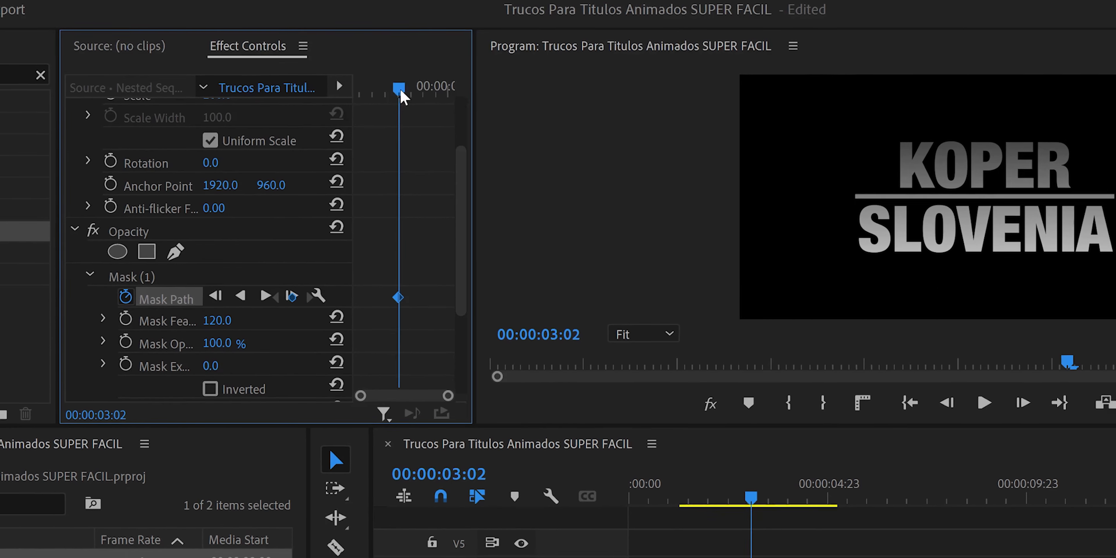
{"action": "left_click_drag", "start_coordinate": [366, 92], "coordinate": [367, 92]}
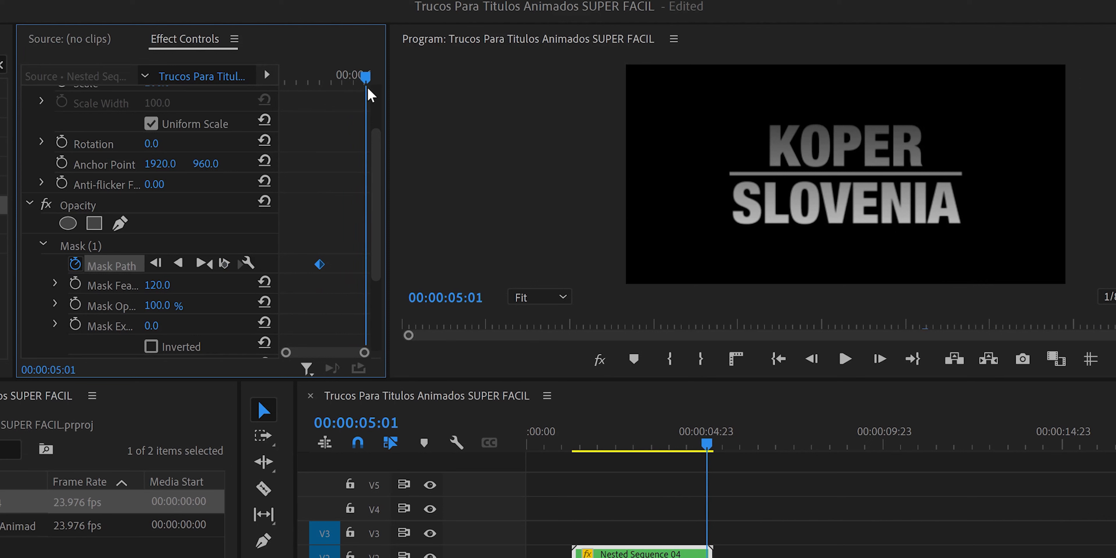
{"action": "left_click", "coordinate": [80, 246]}
{"action": "left_click_drag", "start_coordinate": [661, 175], "coordinate": [1003, 180]}
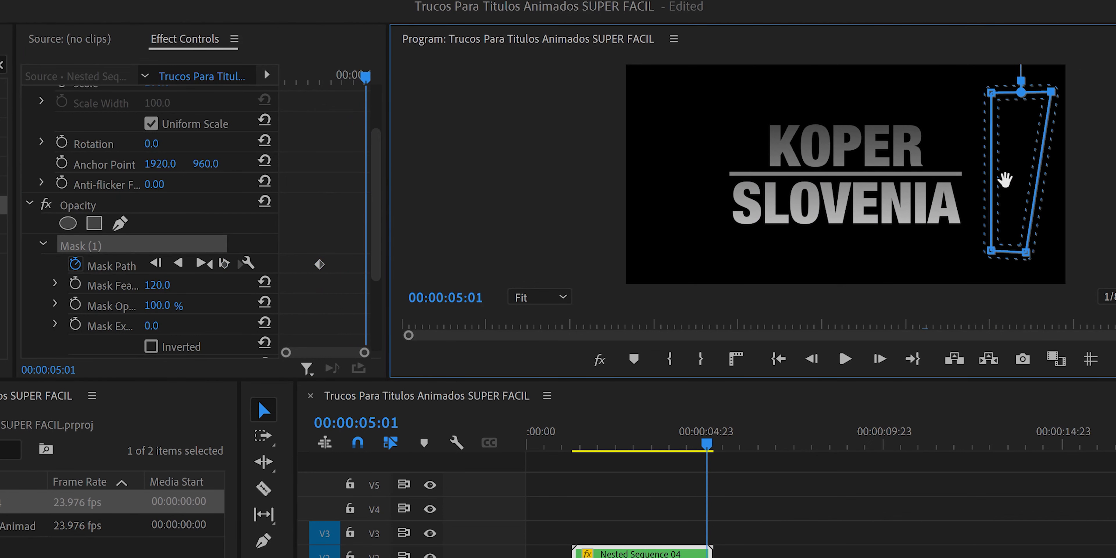
{"action": "left_click", "coordinate": [365, 264]}
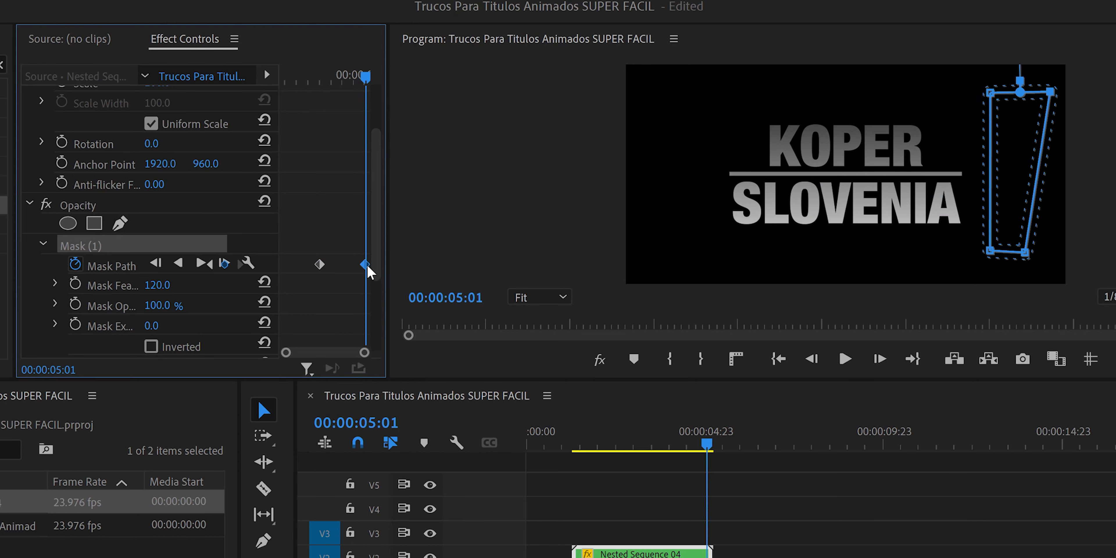
Play back the title from just before the clips' start to check the light sweep across the gradient text
{"action": "key", "text": "Up"}
{"action": "left_click", "coordinate": [606, 497]}
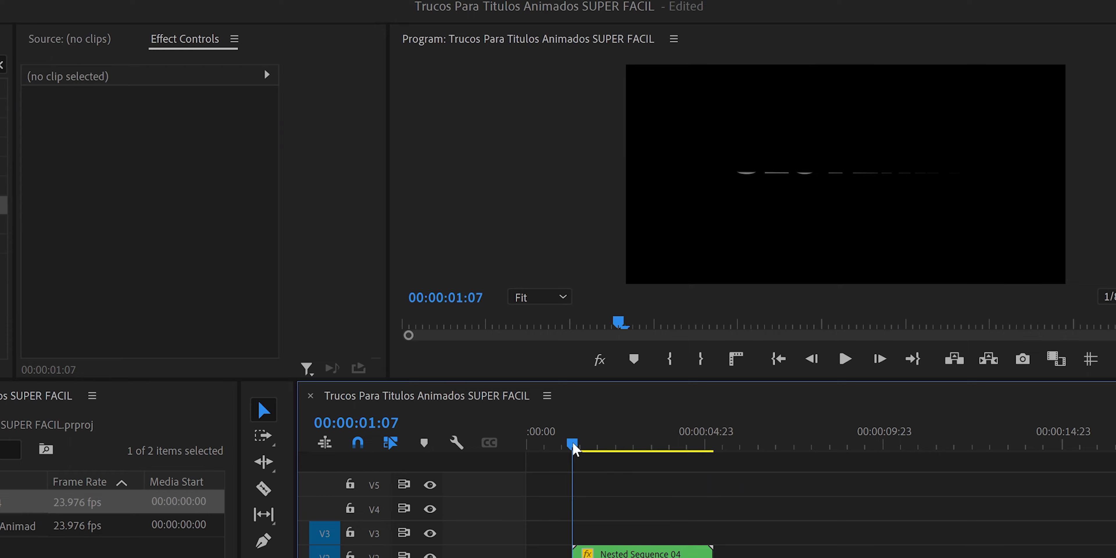
{"action": "left_click_drag", "start_coordinate": [573, 444], "coordinate": [567, 444]}
{"action": "key", "text": "space"}
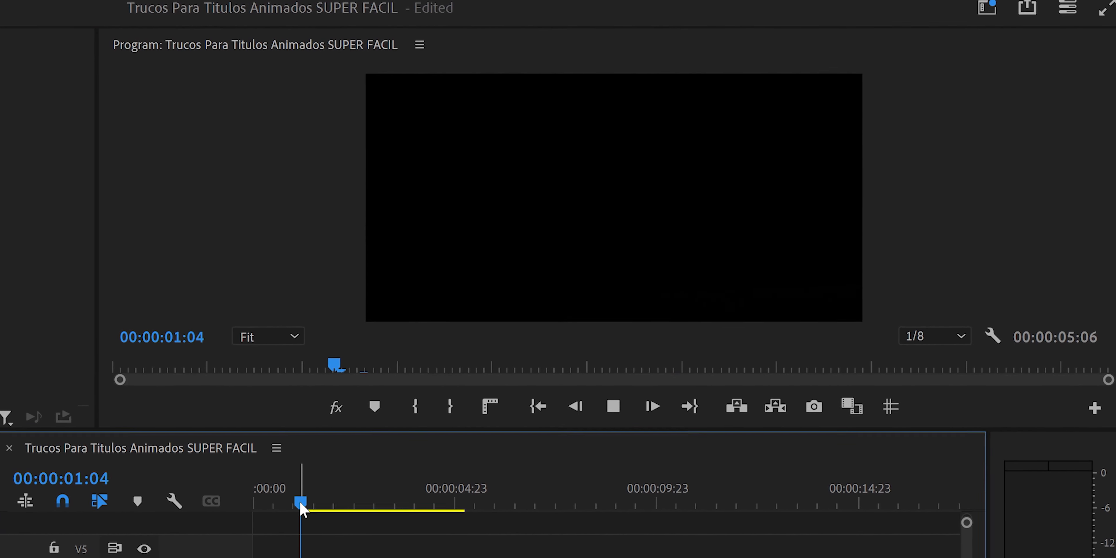
{"action": "key", "text": "space"}
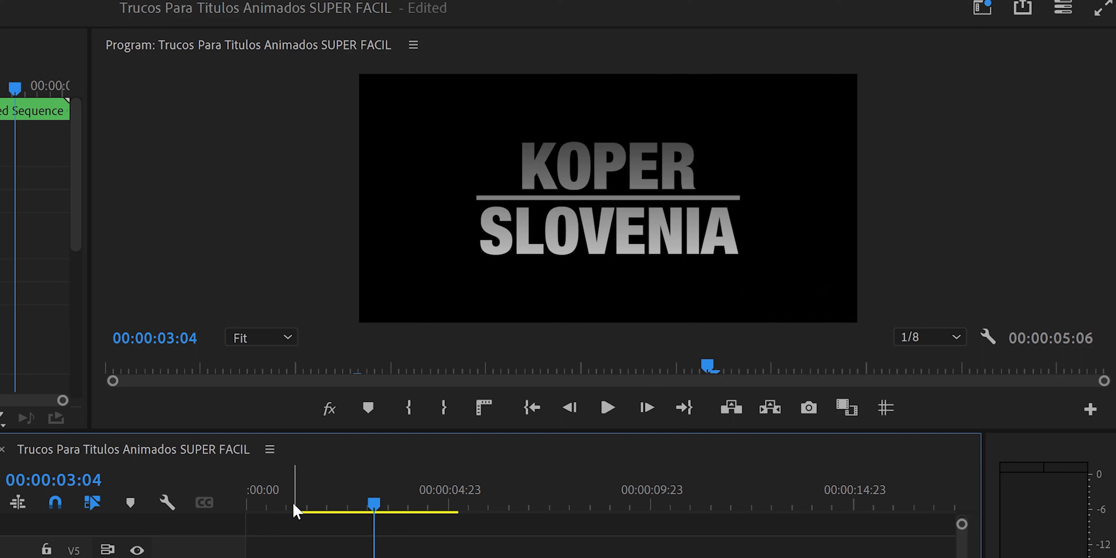
{"action": "key", "text": "space"}
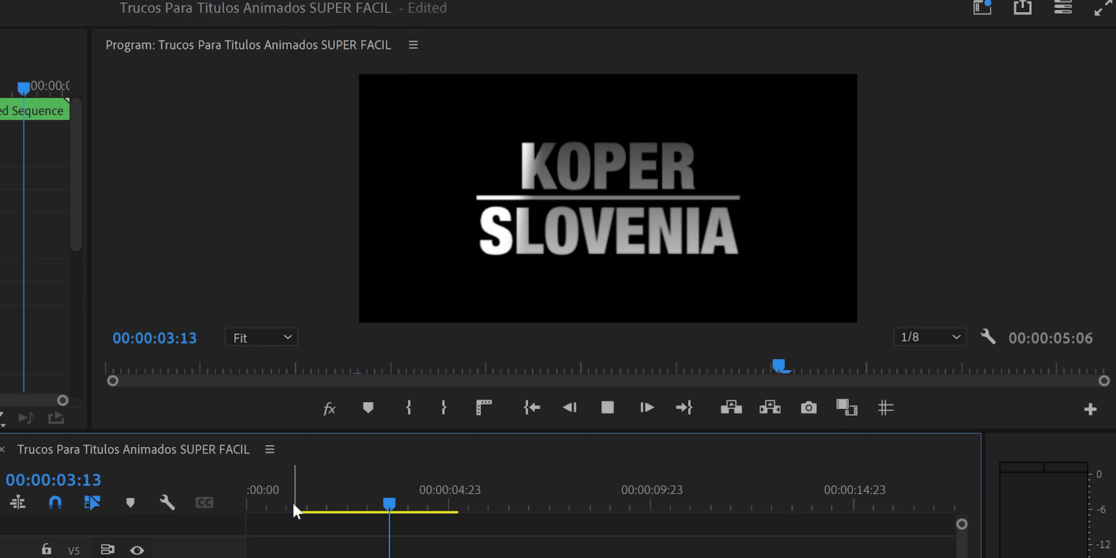